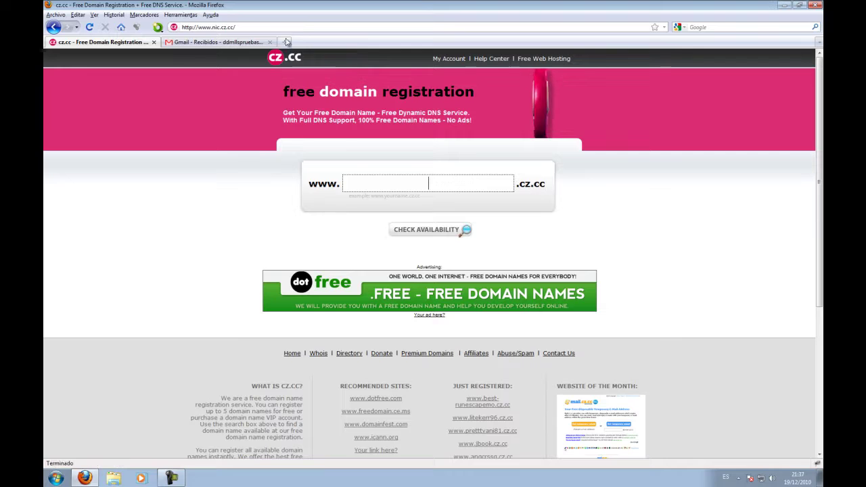
# - Check the availability of the domain name ddmllsprueba under .cz.cc
pyautogui.moveTo(231, 26); pyautogui.dragTo(174, 20)
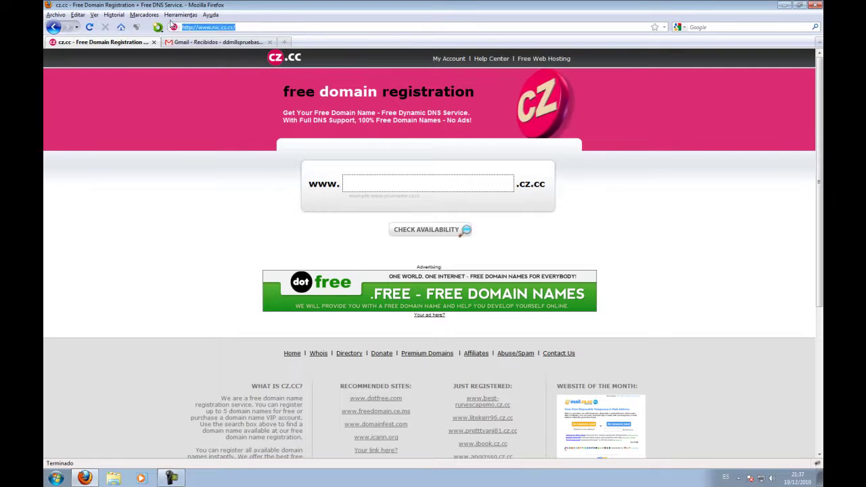
pyautogui.click(369, 181)
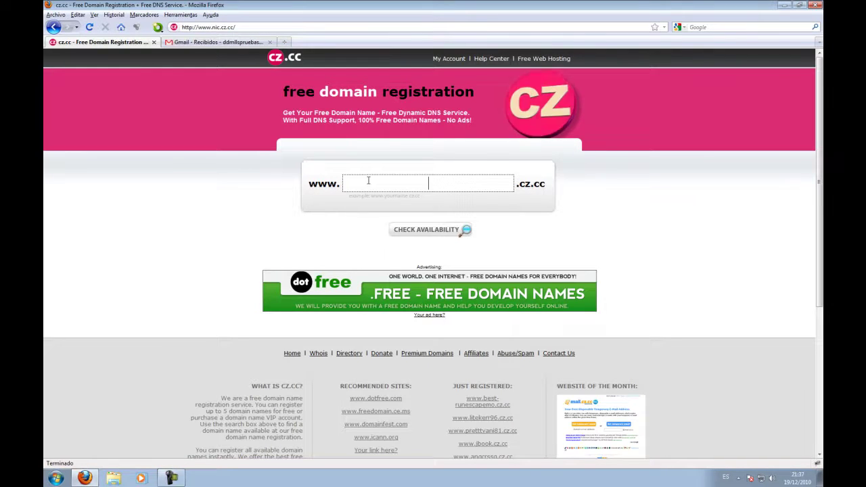
pyautogui.write('ddmlls')
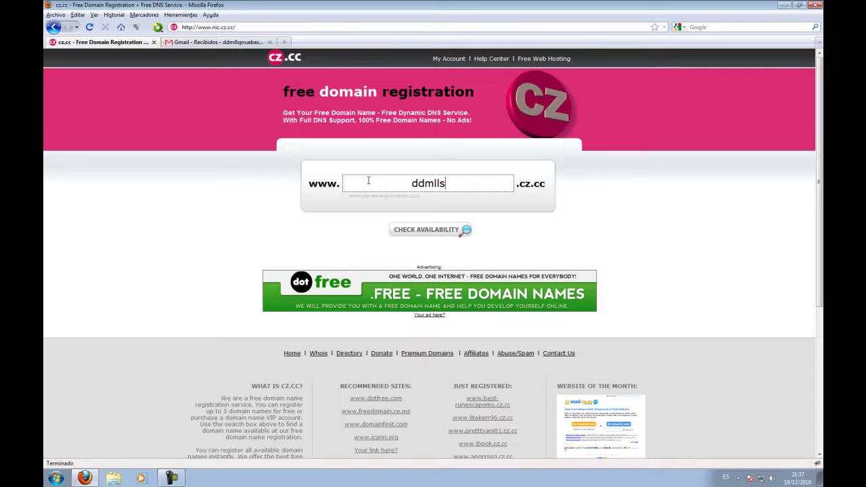
pyautogui.write('prueba')
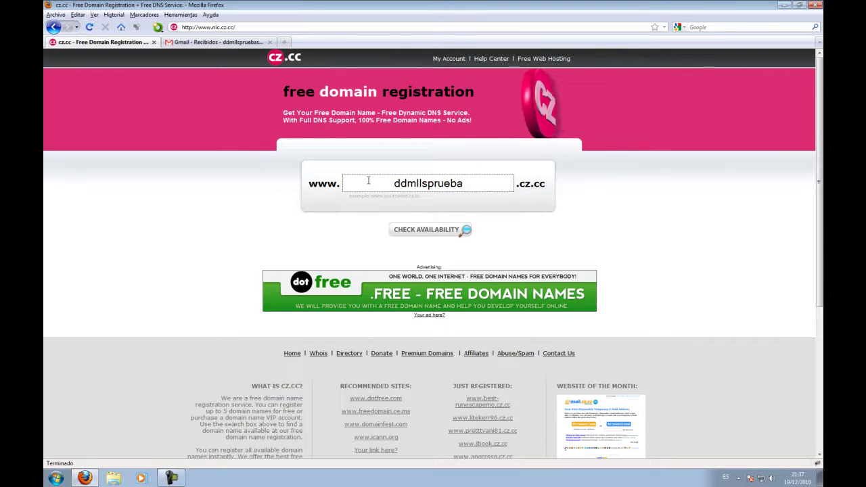
pyautogui.click(450, 231)
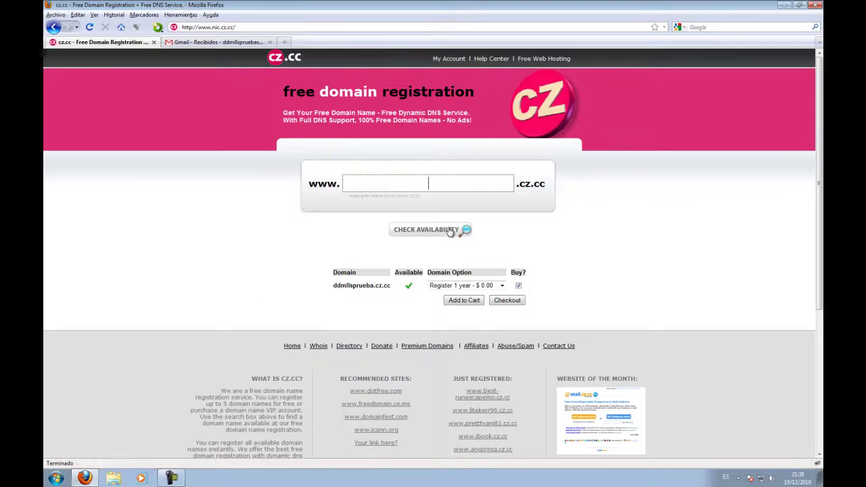
# - Add ddmllsprueba.cz.cc to the cart with the free two-year registration option and proceed to checkout without extras
pyautogui.click(477, 286)
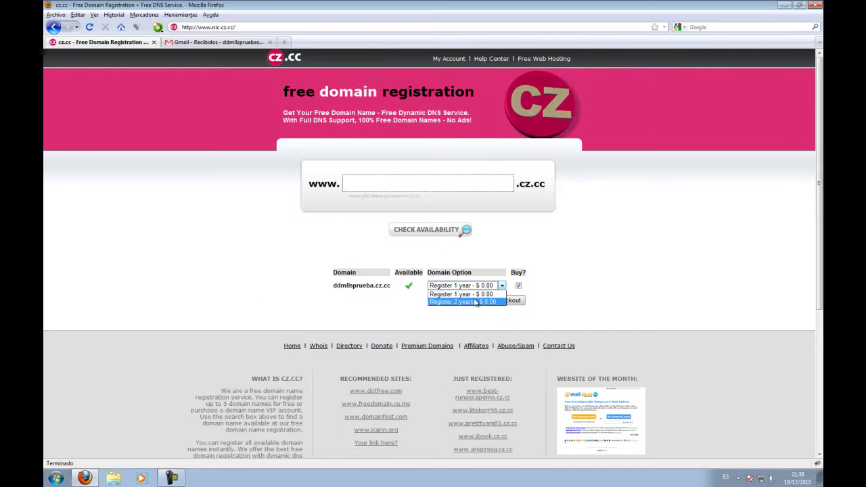
pyautogui.click(474, 302)
pyautogui.click(464, 300)
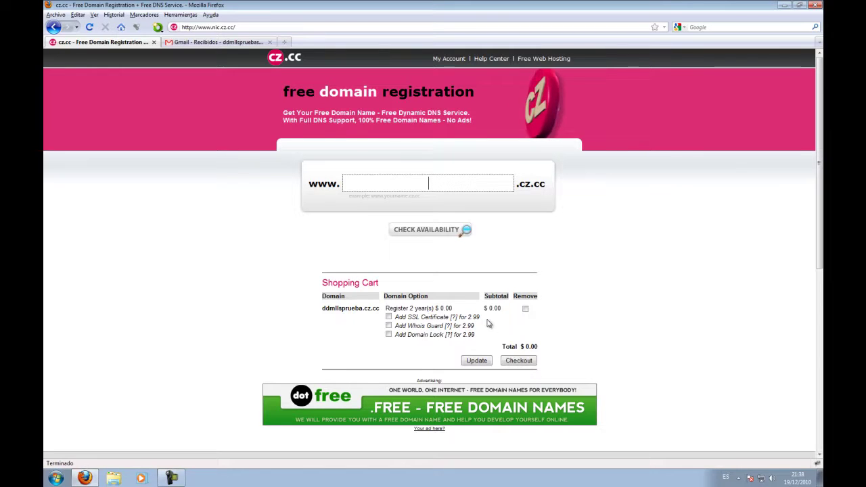
pyautogui.click(485, 364)
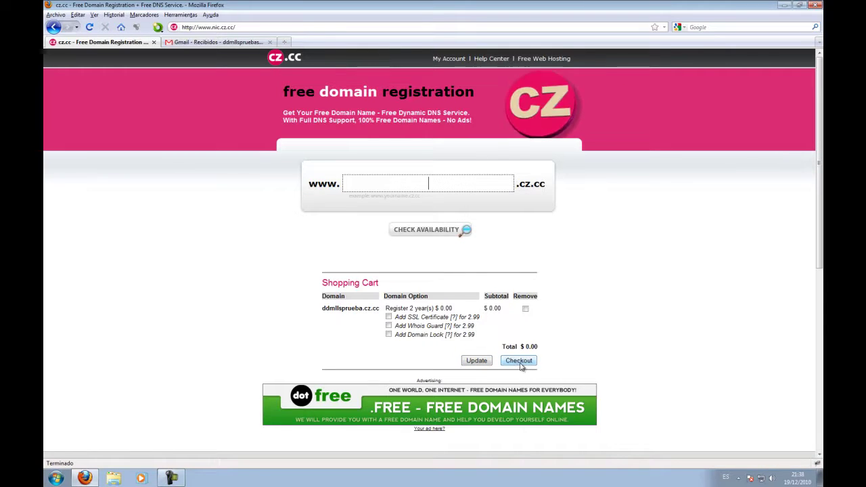
pyautogui.click(519, 362)
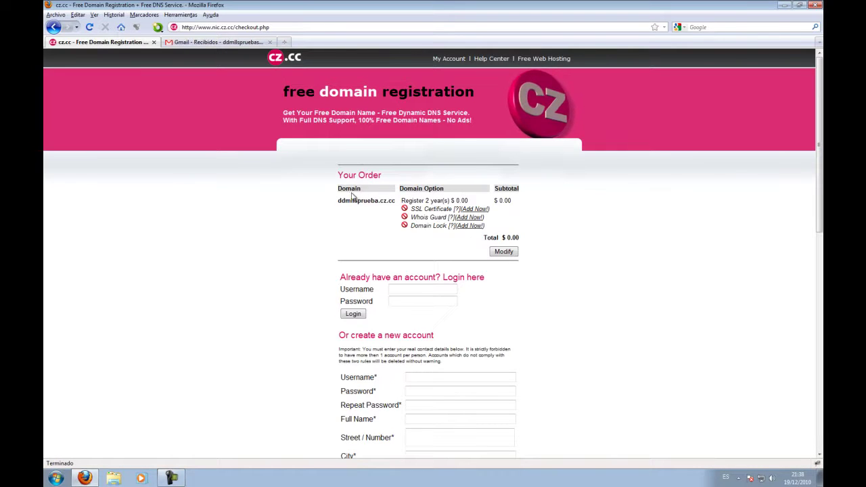
# - Review the order summary and the login and new-account forms on the checkout page
pyautogui.moveTo(337, 201); pyautogui.dragTo(515, 206)
pyautogui.click(467, 200)
pyautogui.click(605, 247)
pyautogui.scroll(-3, 605, 248)
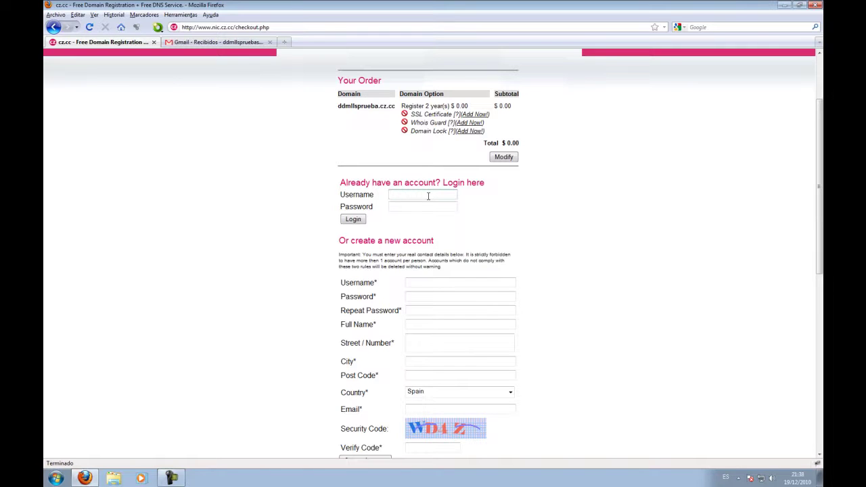
pyautogui.press('BackSpace')
pyautogui.scroll(-4, 406, 135)
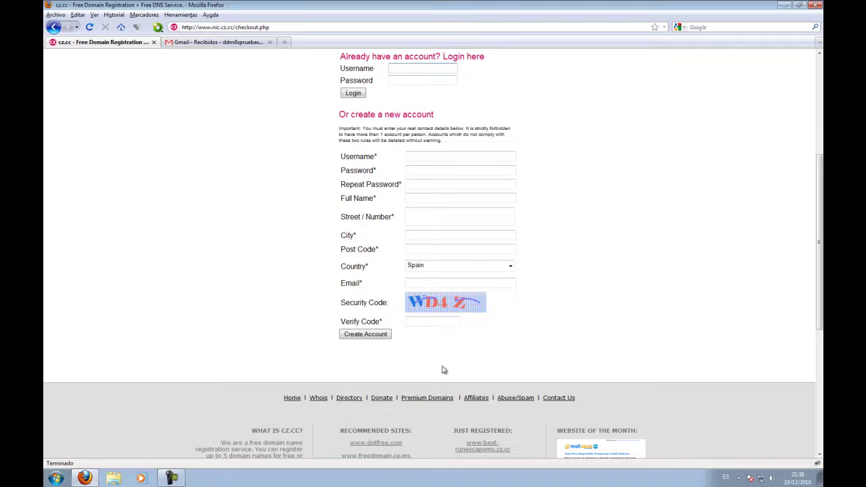
pyautogui.moveTo(820, 262); pyautogui.dragTo(820, 175)
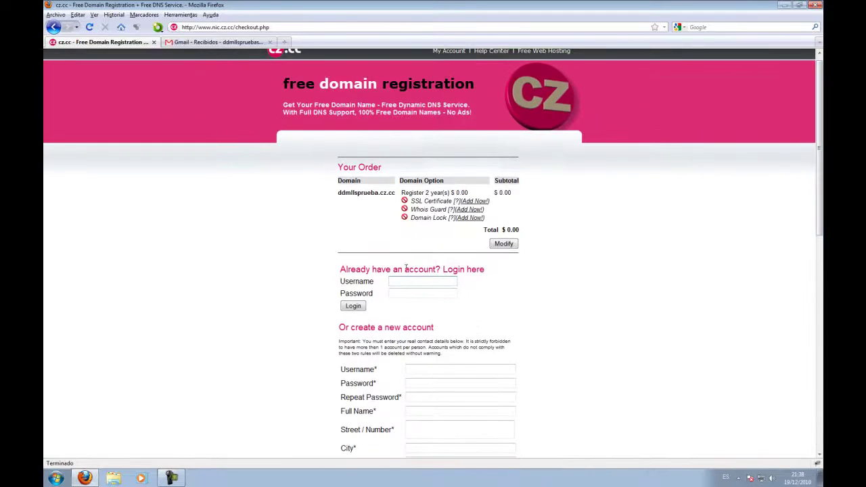
# - Log in to the existing account with its username and password and finish the free domain registration
pyautogui.write('ddmlls')
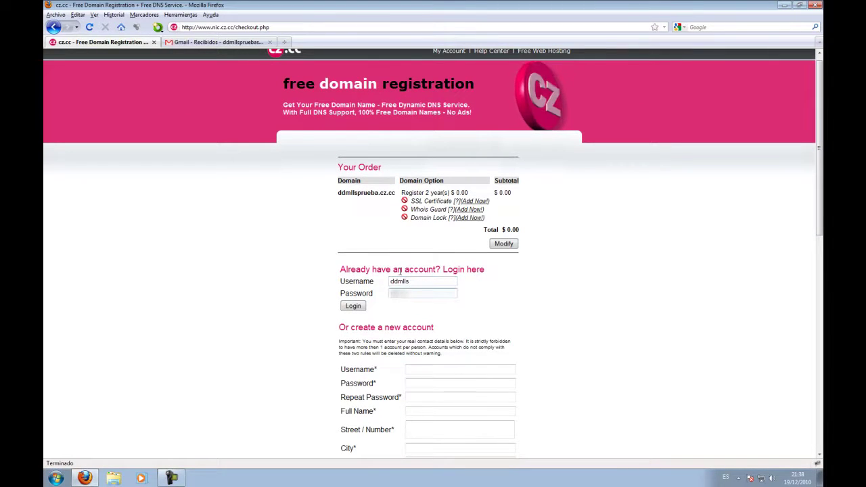
pyautogui.press('Tab')
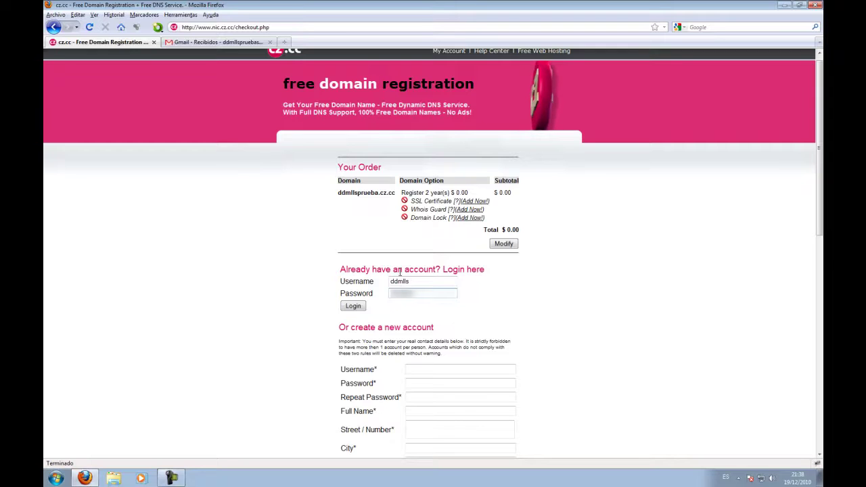
pyautogui.click(353, 306)
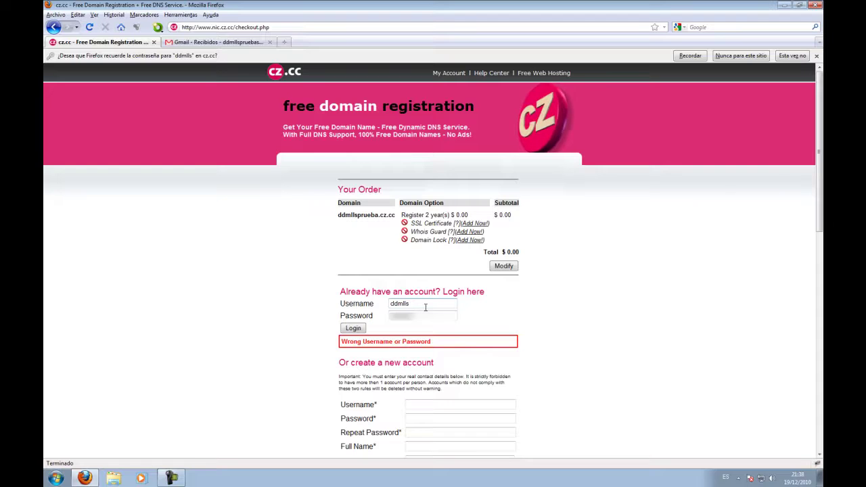
pyautogui.moveTo(414, 316); pyautogui.dragTo(378, 318)
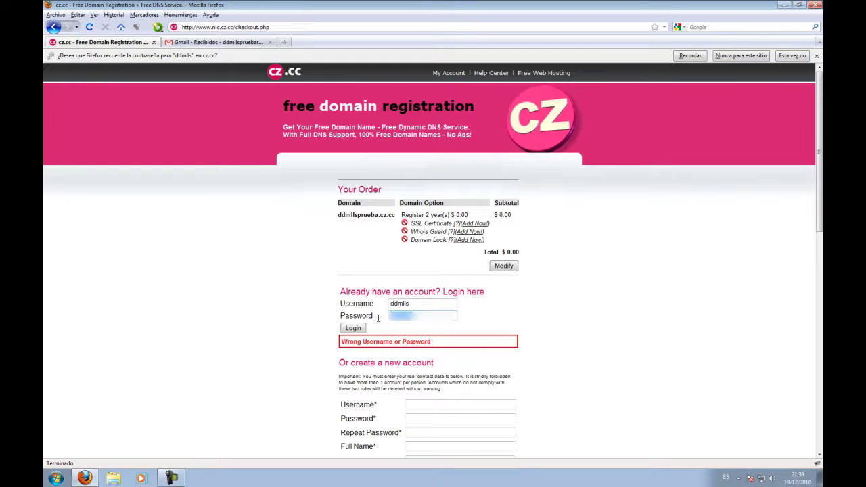
pyautogui.write('********')
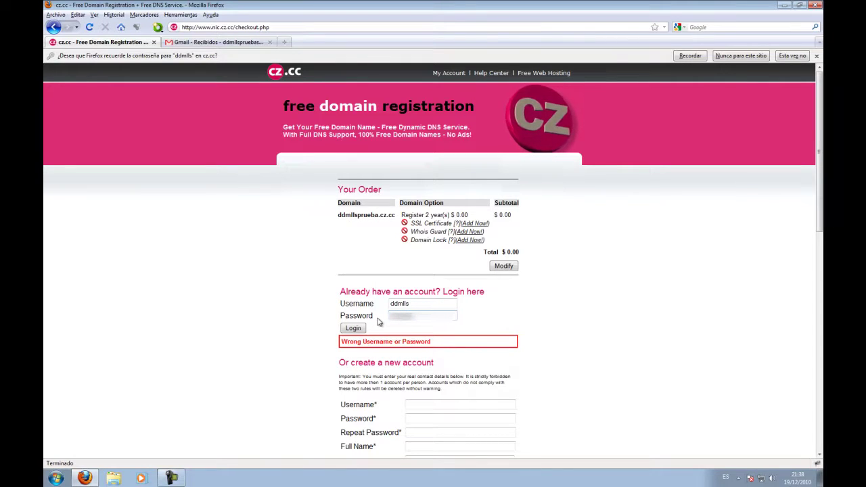
pyautogui.click(356, 329)
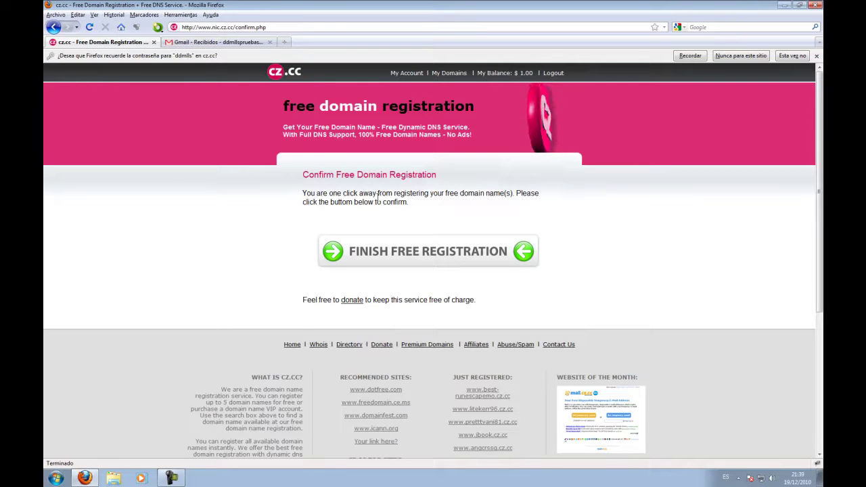
pyautogui.click(436, 253)
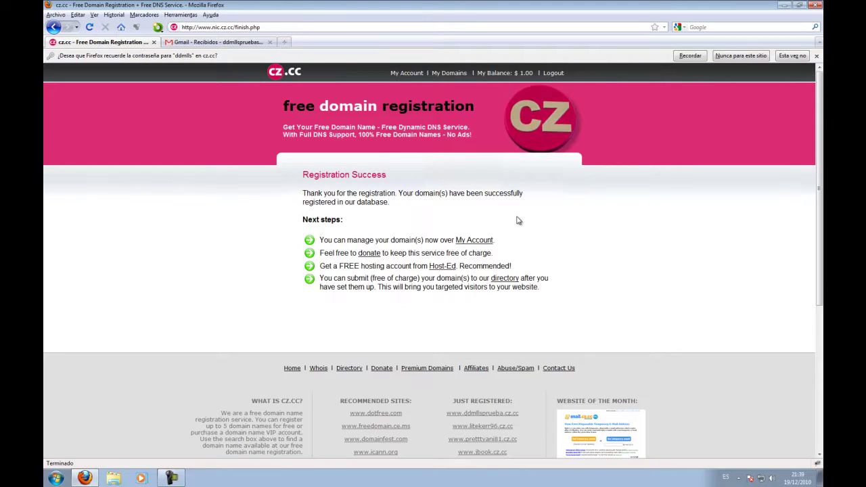
# - Open the nameserver setup for ddmllsprueba.cz.cc from the account's registered domains
pyautogui.click(477, 243)
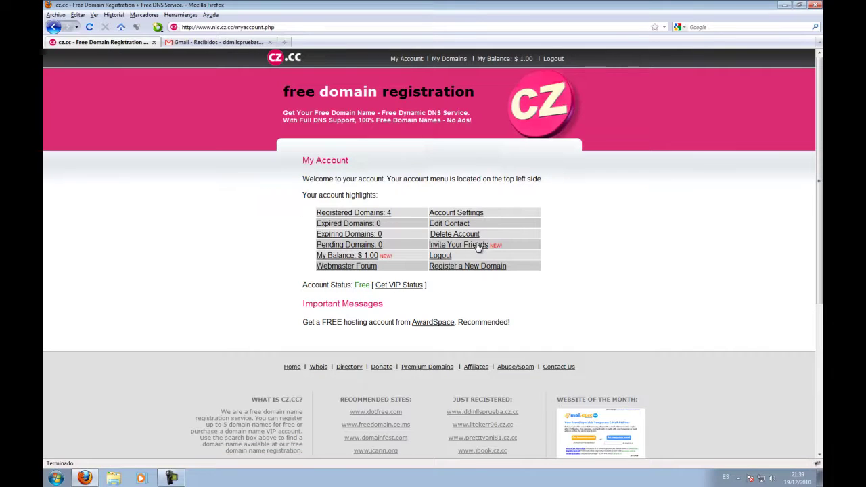
pyautogui.click(381, 215)
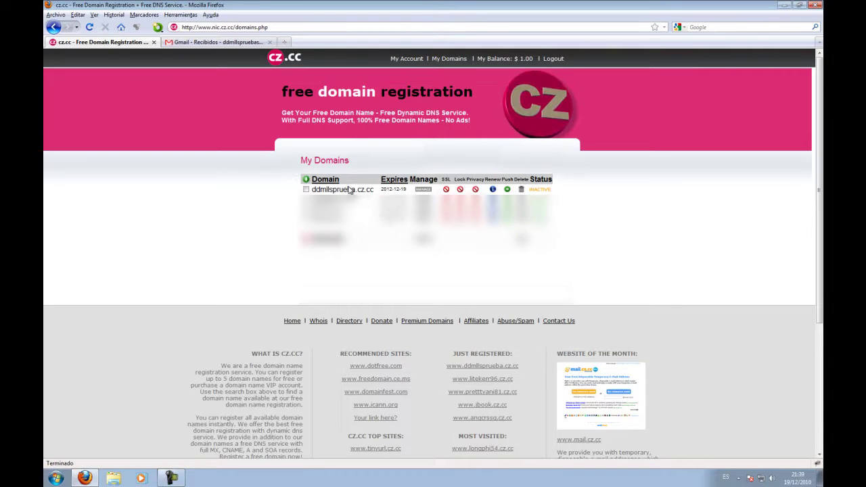
pyautogui.click(425, 192)
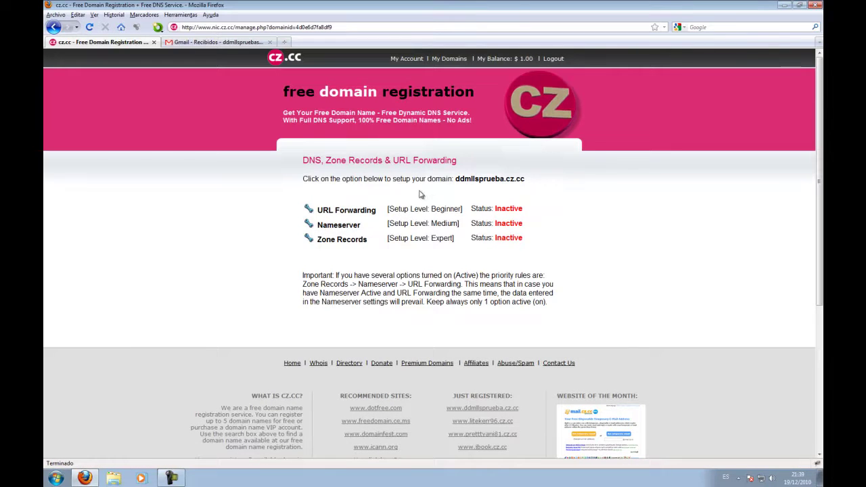
pyautogui.click(345, 230)
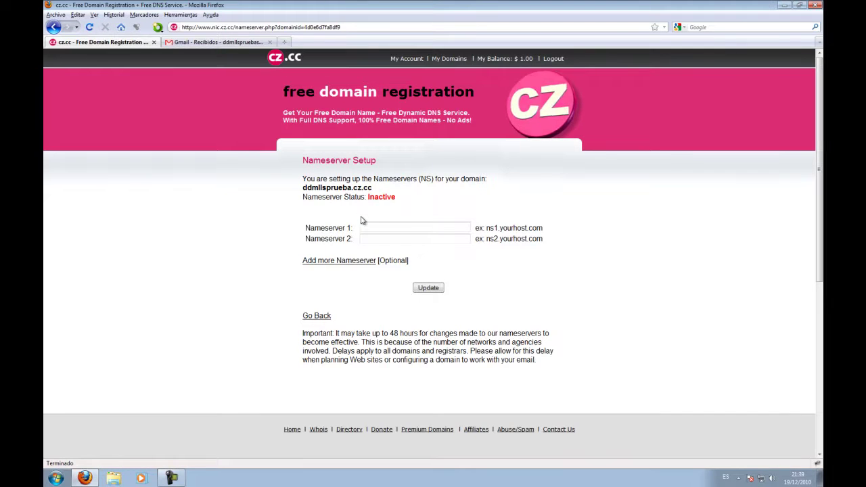
pyautogui.click(285, 42)
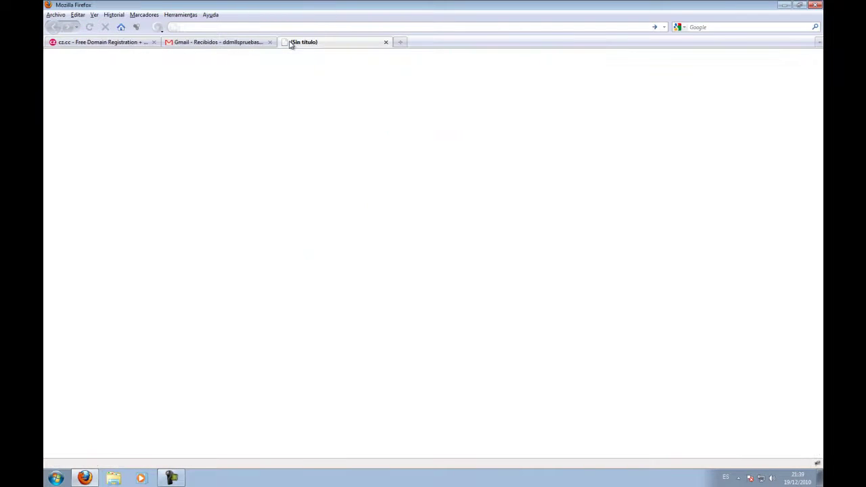
pyautogui.write('zoby')
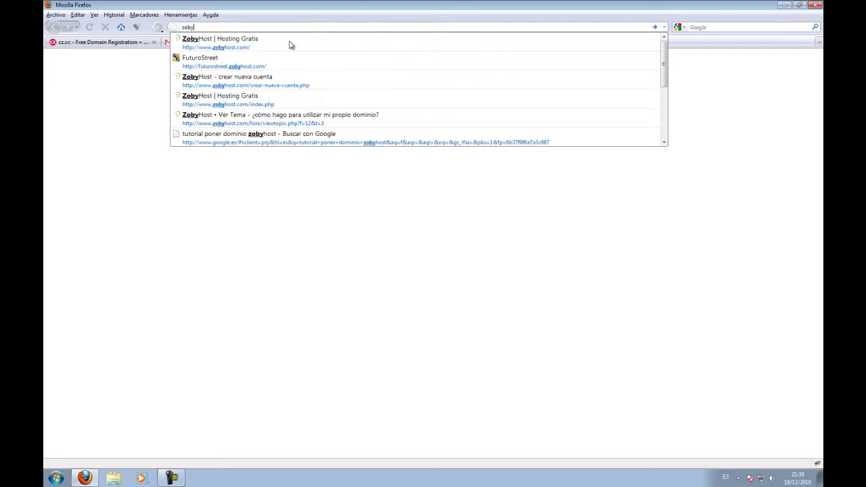
pyautogui.press('Down')
pyautogui.press('Return')
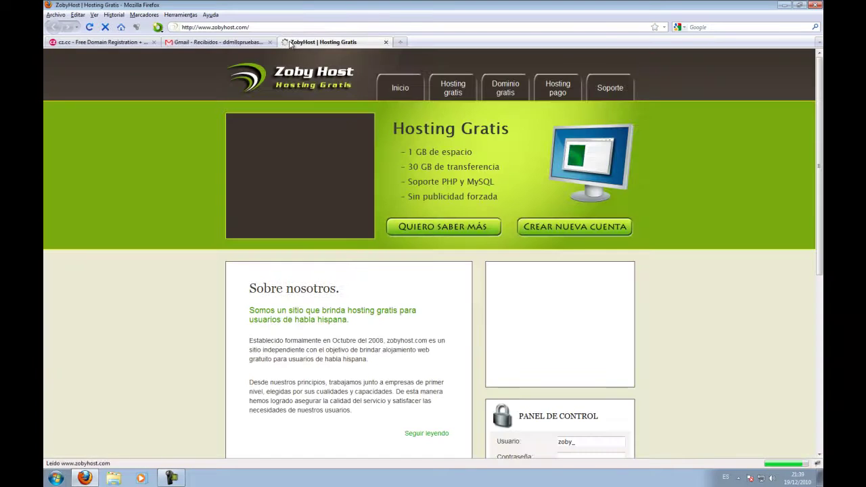
# - Open the ddmllsprueba.zobyhost.com PDF from the desktop in Adobe Reader and copy the cPanel username
pyautogui.scroll(-4, 795, 188)
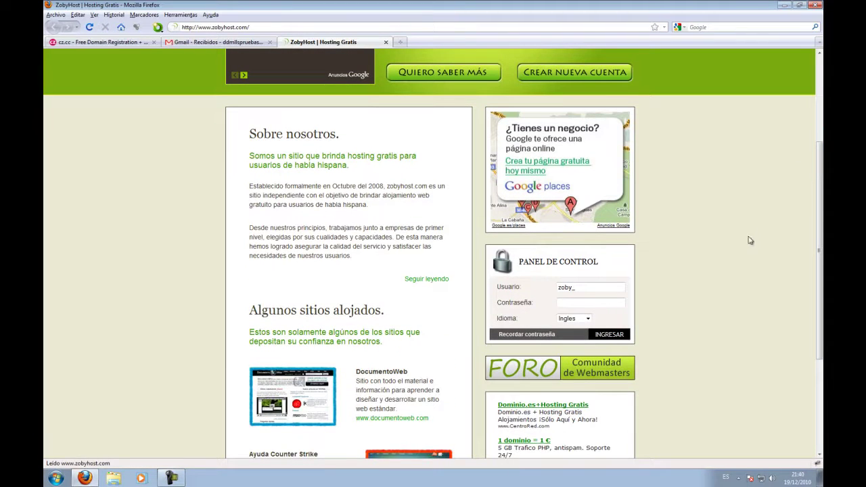
pyautogui.press('super+d')
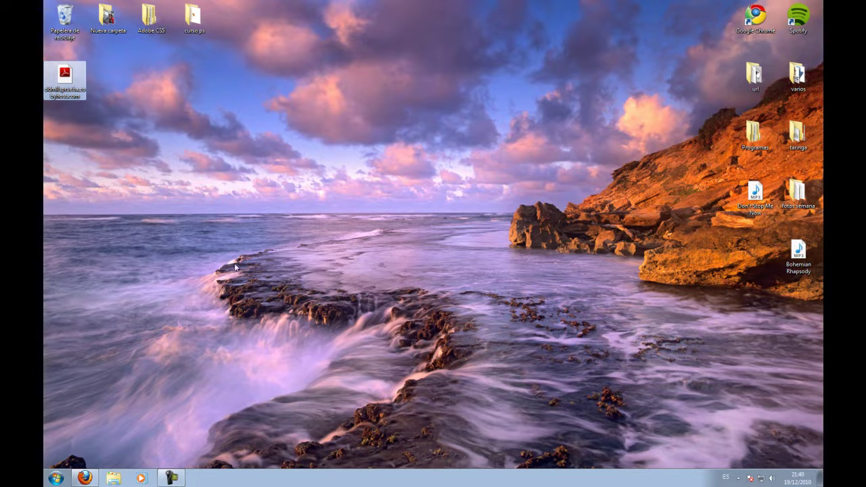
pyautogui.doubleClick(65, 97)
pyautogui.moveTo(658, 195); pyautogui.dragTo(518, 198)
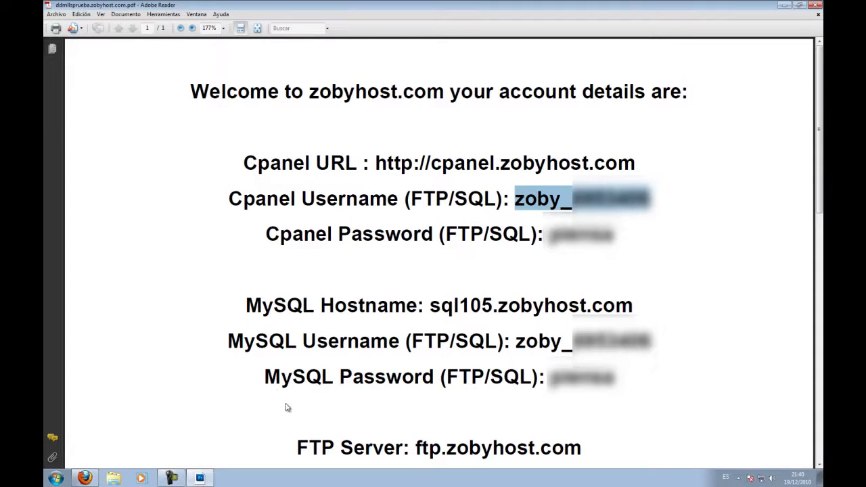
# - Switch back to Firefox and log in to the ZobyHost control panel with the username and password, choosing Español as language
pyautogui.click(84, 478)
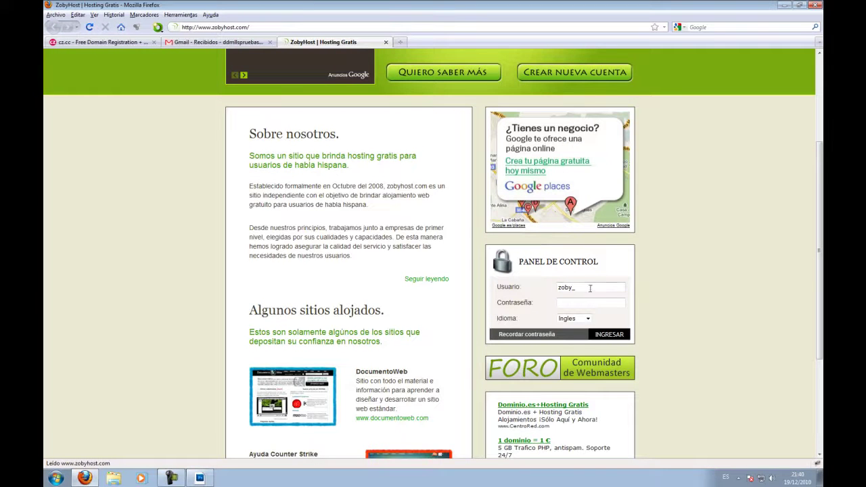
pyautogui.doubleClick(590, 289)
pyautogui.click(572, 303)
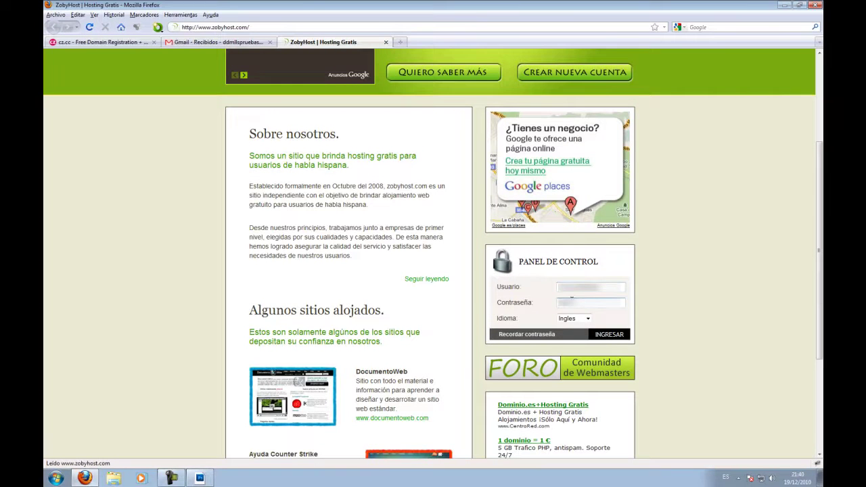
pyautogui.click(587, 318)
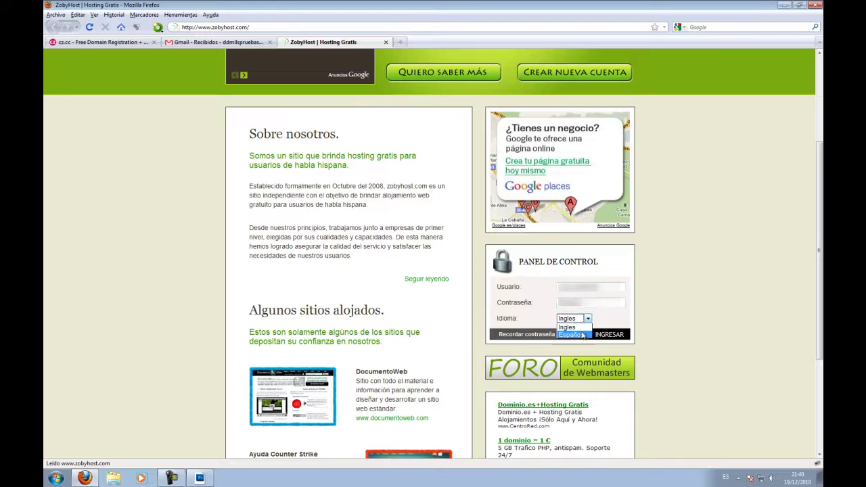
pyautogui.click(572, 337)
pyautogui.click(611, 334)
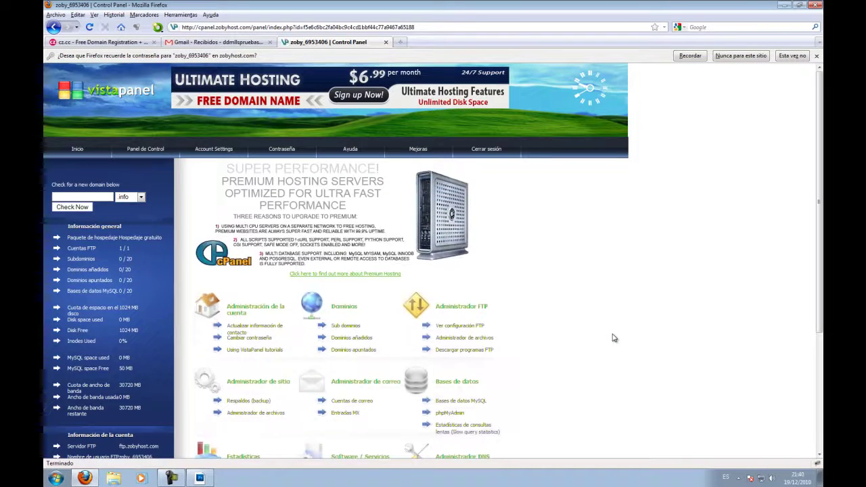
# - Open the added domains page (Dominios añadidos) of the hosting control panel
pyautogui.scroll(-2, 778, 237)
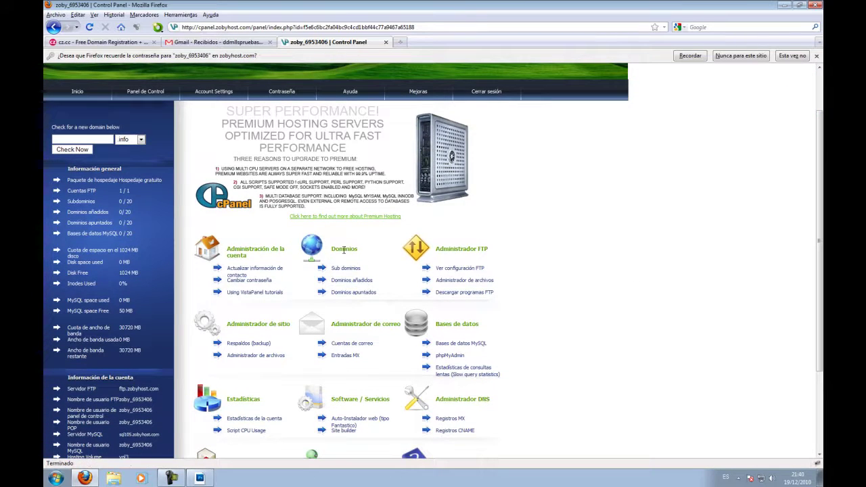
pyautogui.click(359, 283)
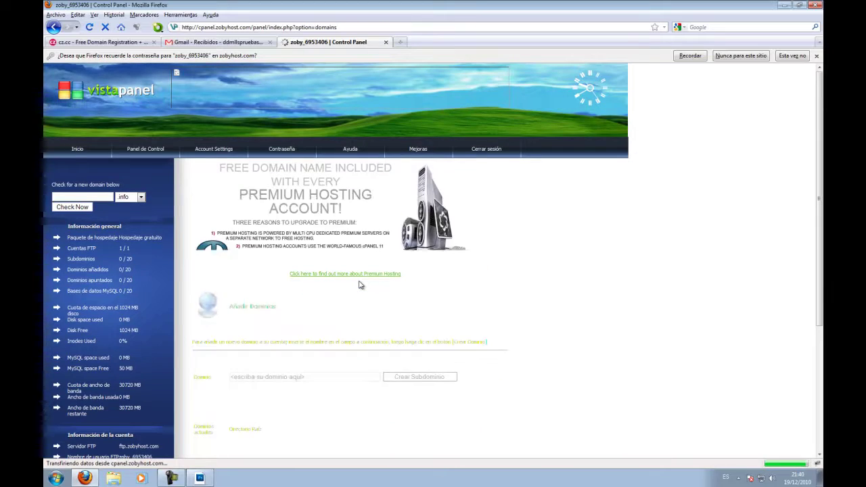
# - Copy the first name server, ns1.zobyhost.com, from the list of name servers on the added domains page
pyautogui.moveTo(820, 183); pyautogui.dragTo(821, 206)
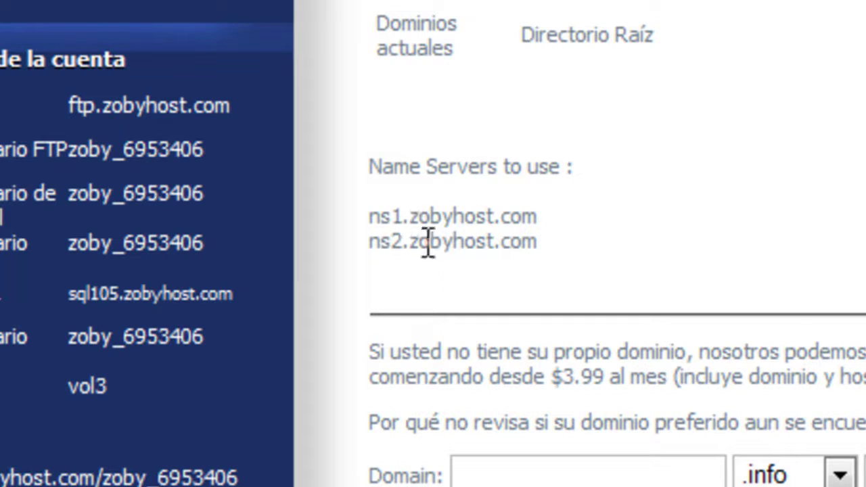
pyautogui.moveTo(537, 217); pyautogui.dragTo(509, 207)
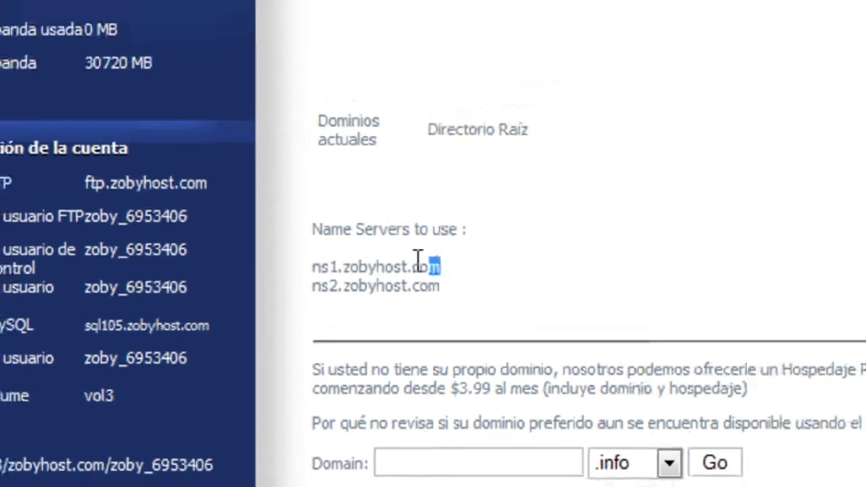
pyautogui.moveTo(418, 267); pyautogui.dragTo(310, 266)
pyautogui.hotkey('ctrl', 'c')
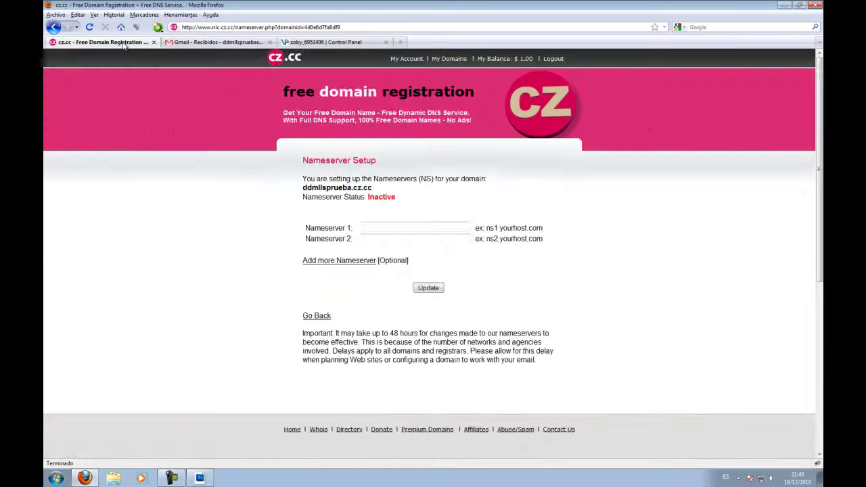
# - In the cz.cc nameserver setup, set Nameserver 1 to ns1.zobyhost.com and Nameserver 2 to ns2.zobyhost.com, and update them
pyautogui.click(126, 42)
pyautogui.hotkey('ctrl', 'v')
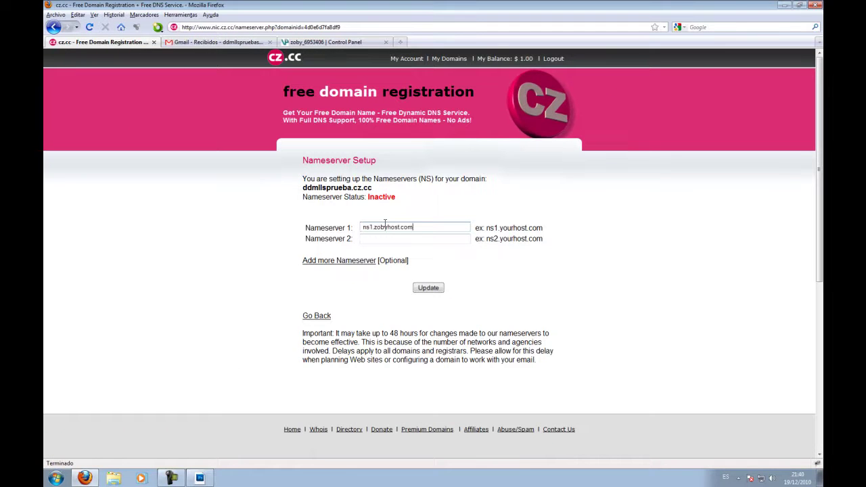
pyautogui.hotkey('ctrl', 'v')
pyautogui.hotkey('ctrl', 'z')
pyautogui.click(400, 239)
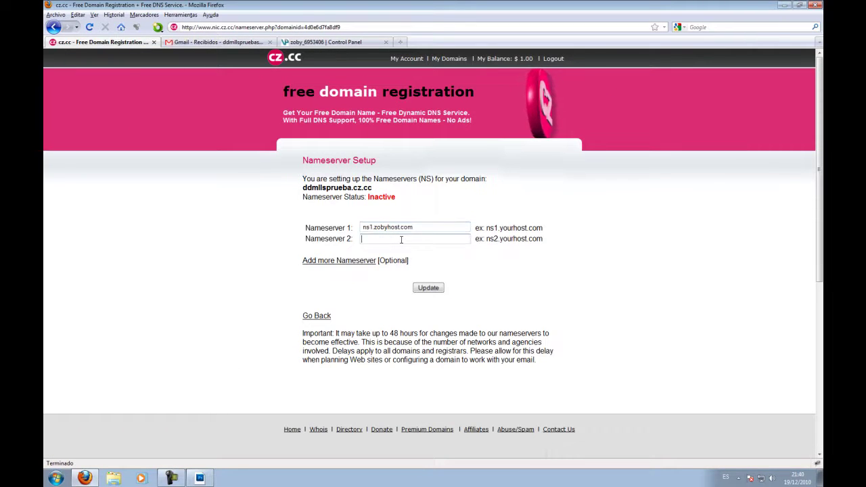
pyautogui.hotkey('ctrl', 'v')
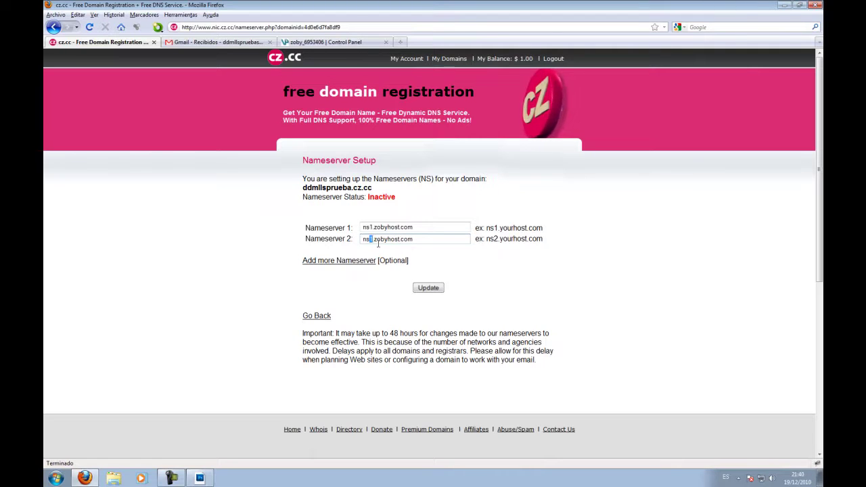
pyautogui.click(431, 291)
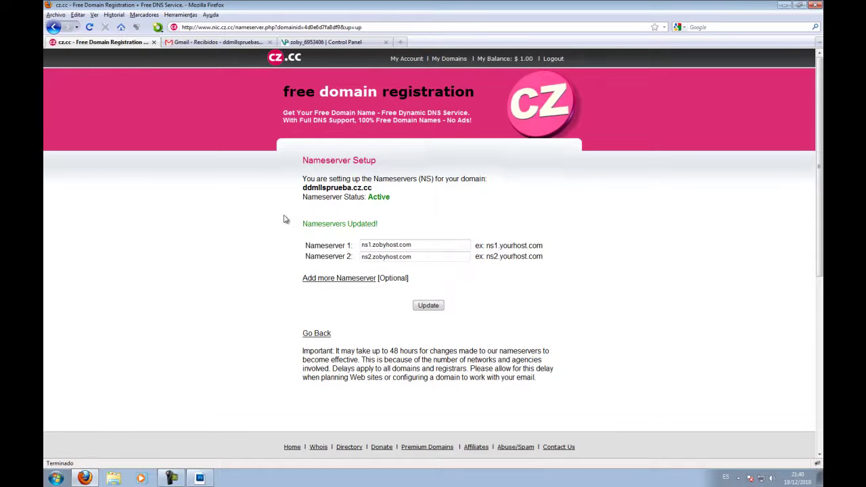
# - Copy the domain name ddmllsprueba.cz.cc from the nameserver page and add it as a domain in the hosting control panel
pyautogui.moveTo(298, 160); pyautogui.dragTo(391, 232)
pyautogui.click(391, 233)
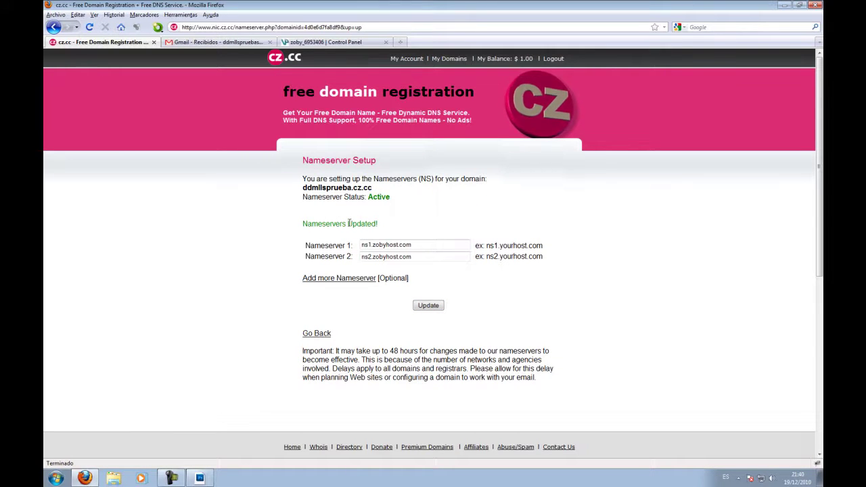
pyautogui.moveTo(380, 193); pyautogui.dragTo(310, 188)
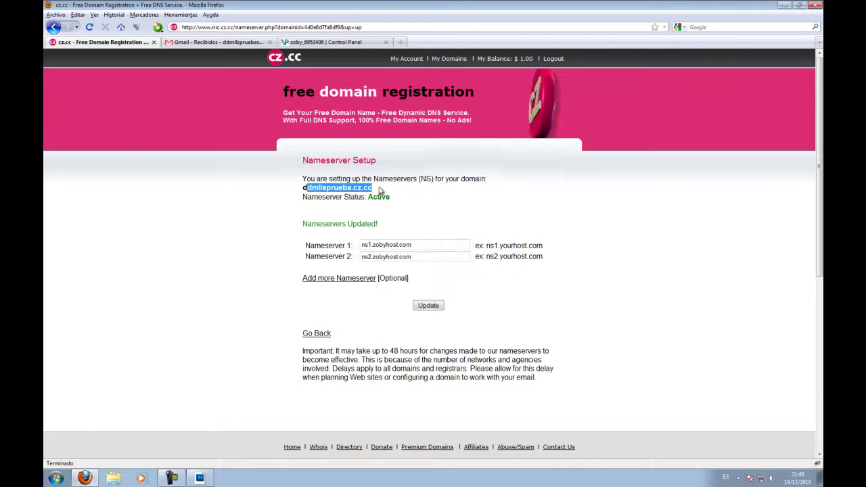
pyautogui.moveTo(373, 187); pyautogui.dragTo(302, 187)
pyautogui.click(311, 41)
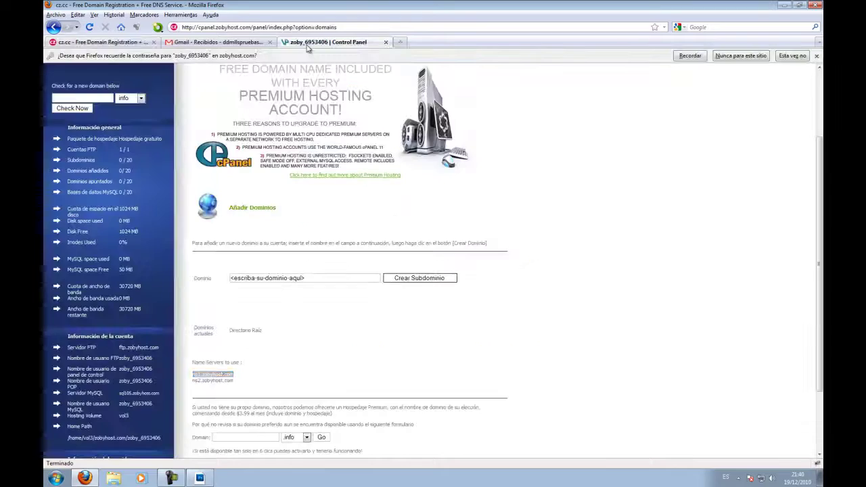
pyautogui.click(306, 278)
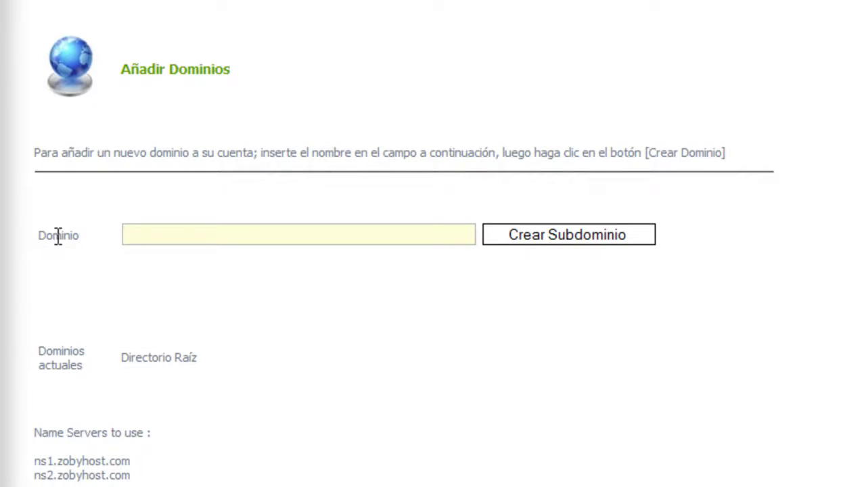
pyautogui.write('ddmllsprueba.cz.cc')
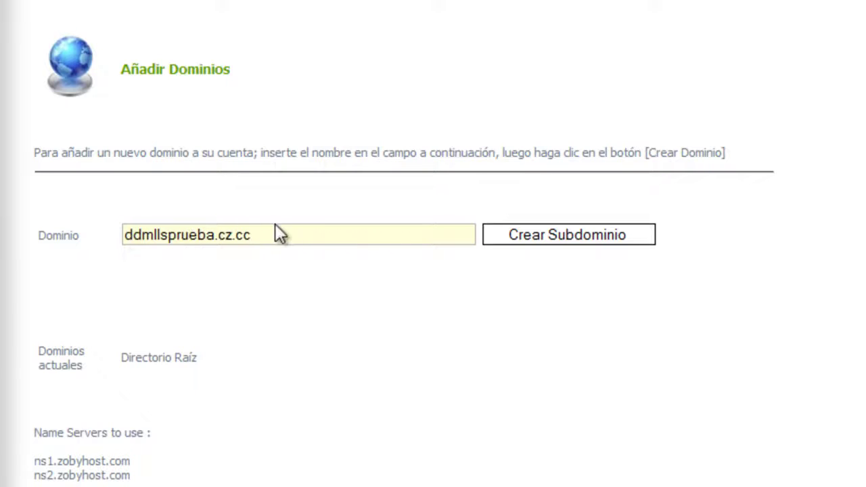
pyautogui.click(569, 235)
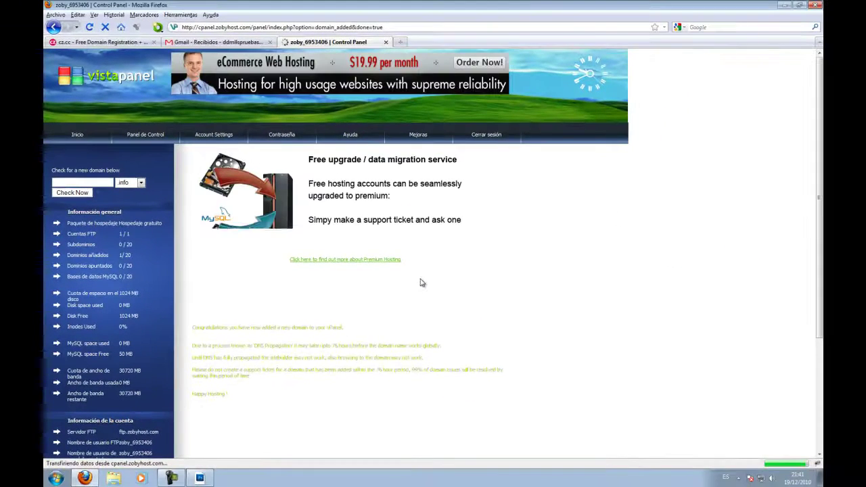
# - Return to the hosting control panel's home page and launch FileZilla
pyautogui.scroll(-2, 751, 238)
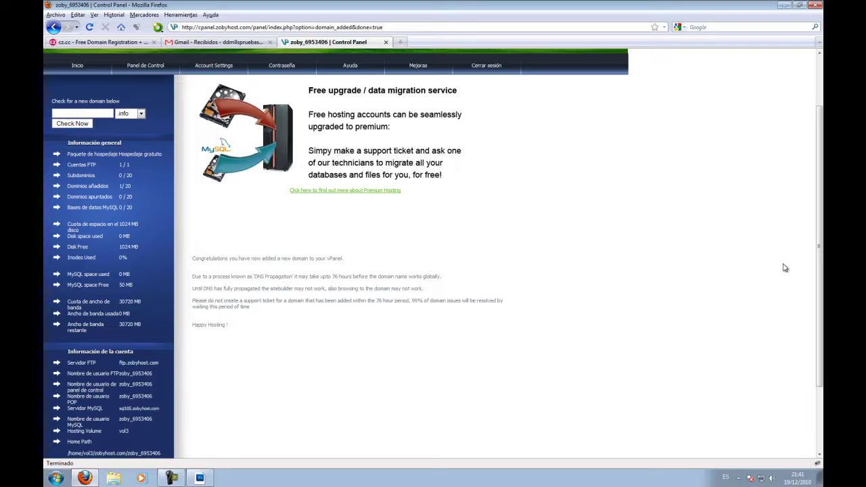
pyautogui.scroll(2, 783, 267)
pyautogui.click(95, 139)
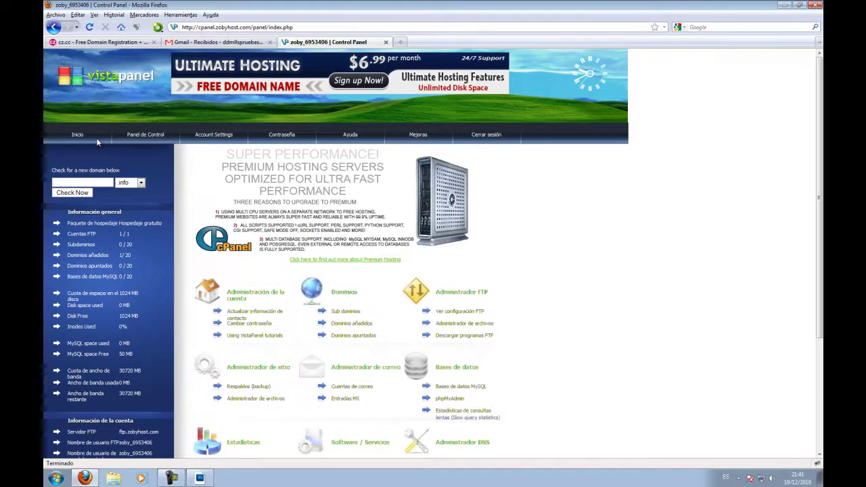
pyautogui.press('super')
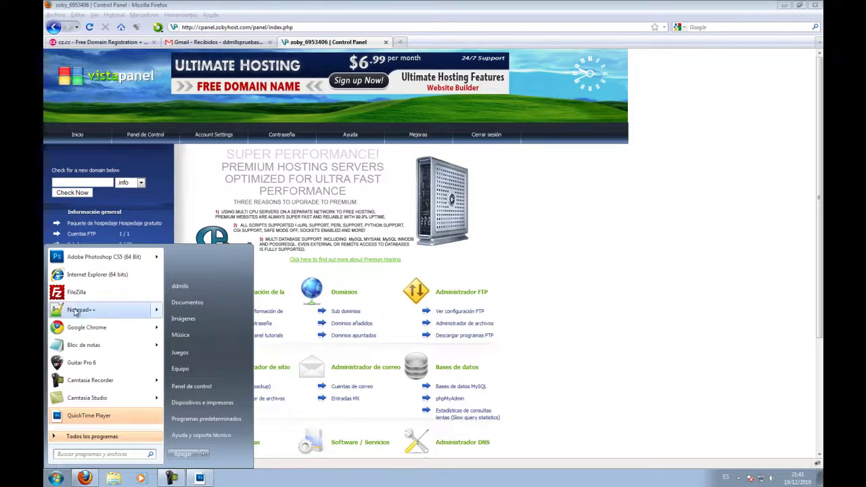
pyautogui.click(112, 295)
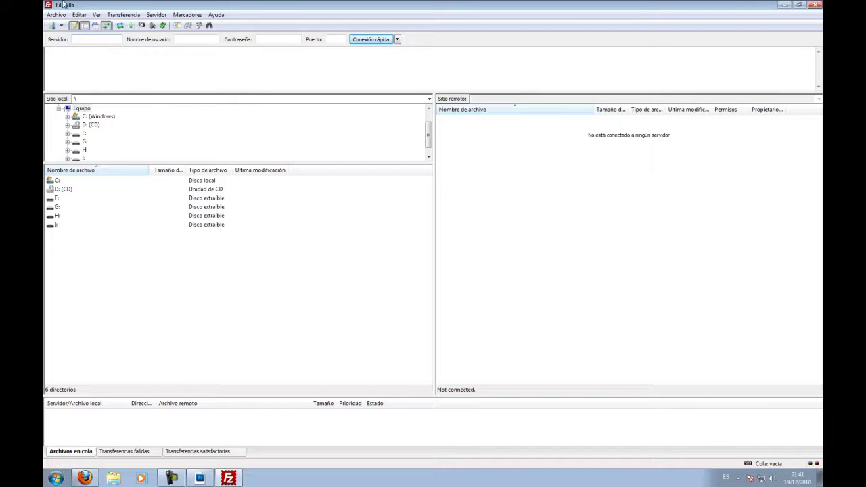
# - Switch to Firefox, look up the FileZilla project website through a Google search for "filezill" in a new tab, and close that tab
pyautogui.click(84, 478)
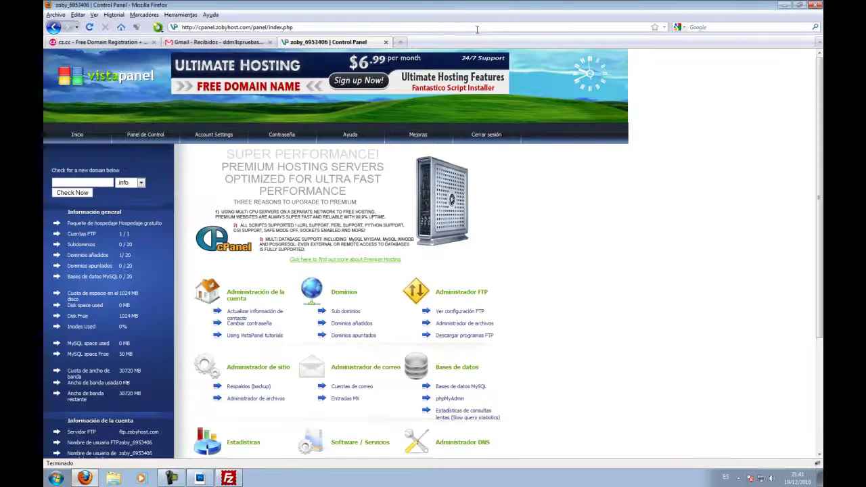
pyautogui.click(404, 43)
pyautogui.click(121, 27)
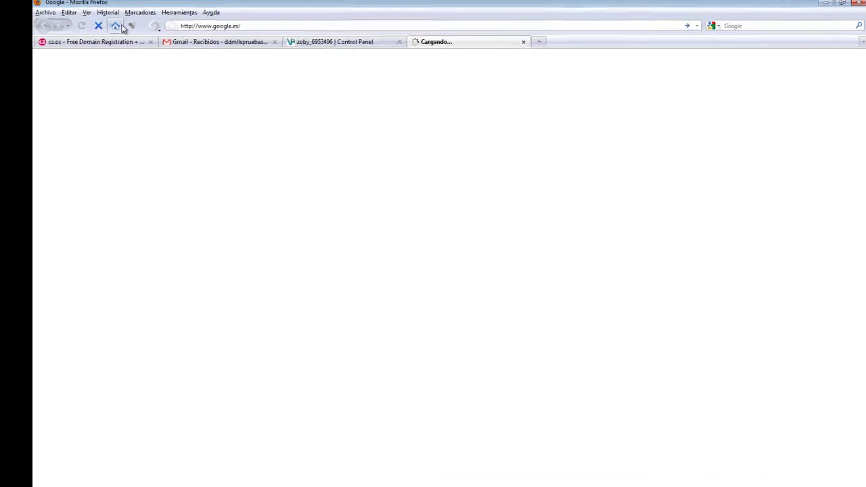
pyautogui.write('filezil')
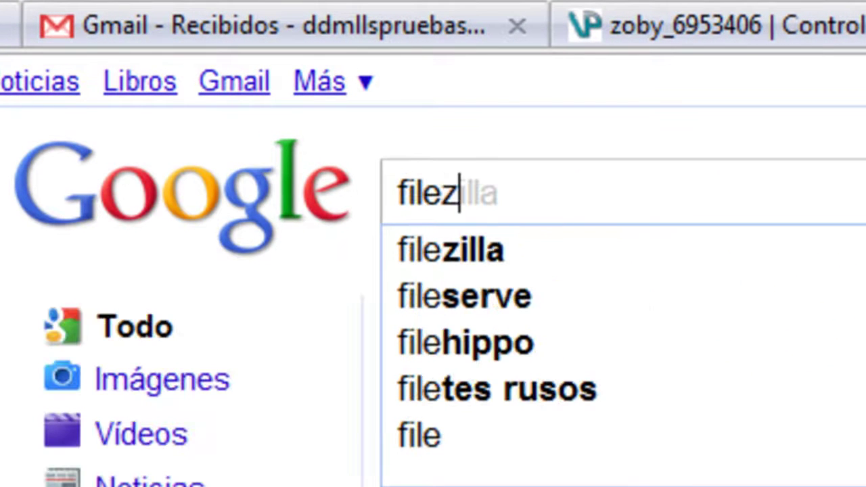
pyautogui.write('l')
pyautogui.press('Return')
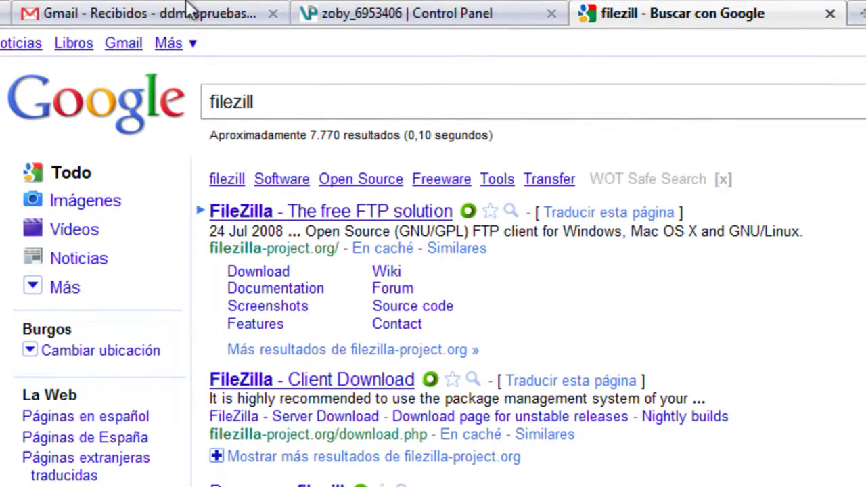
pyautogui.click(374, 213)
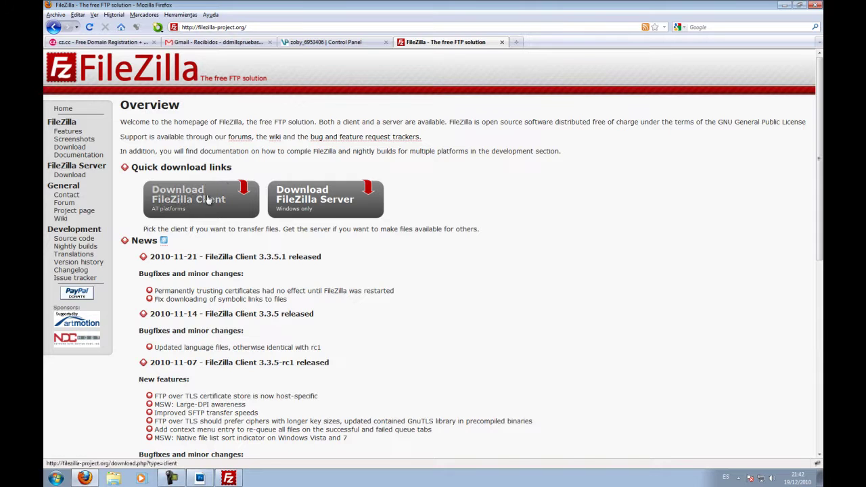
pyautogui.click(502, 42)
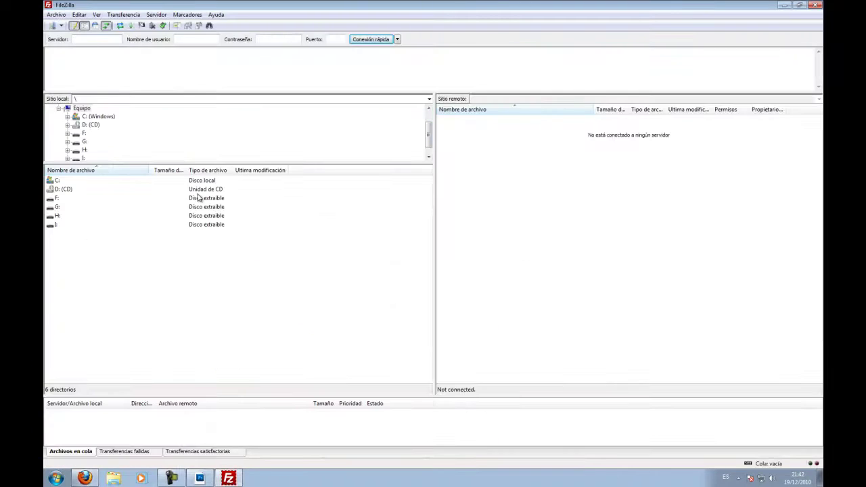
# - Switch to FileZilla and create a new site in the site manager
pyautogui.click(53, 26)
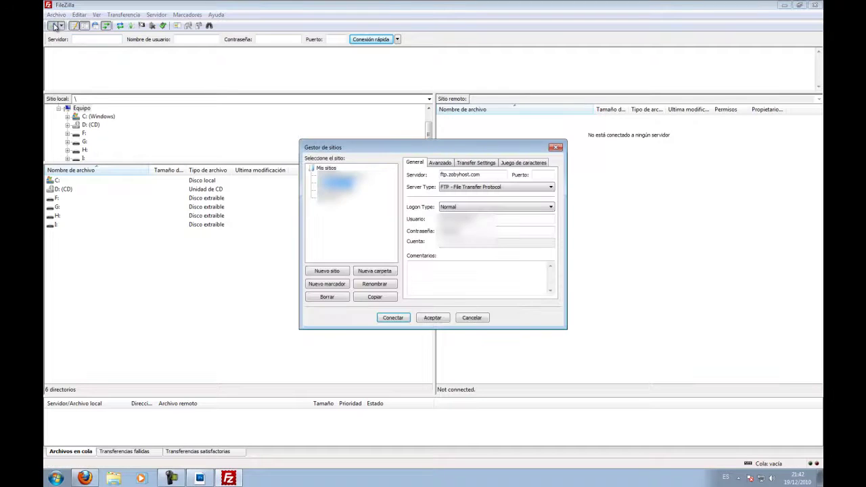
pyautogui.click(328, 271)
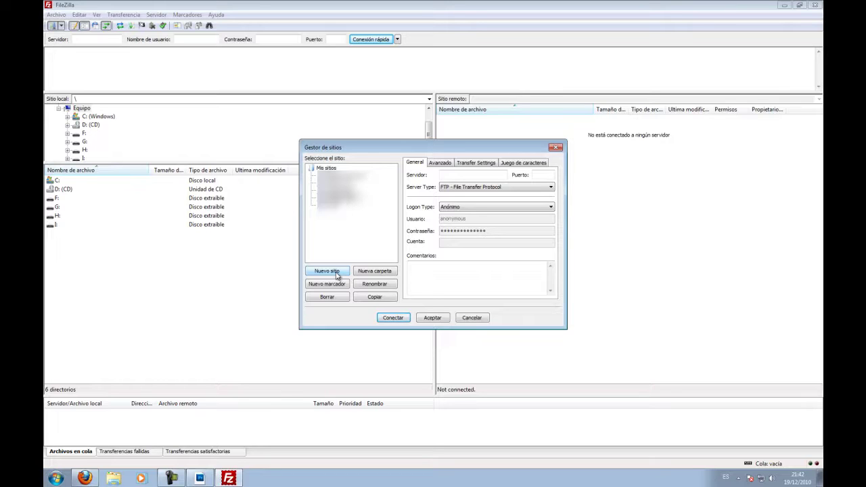
pyautogui.click(331, 197)
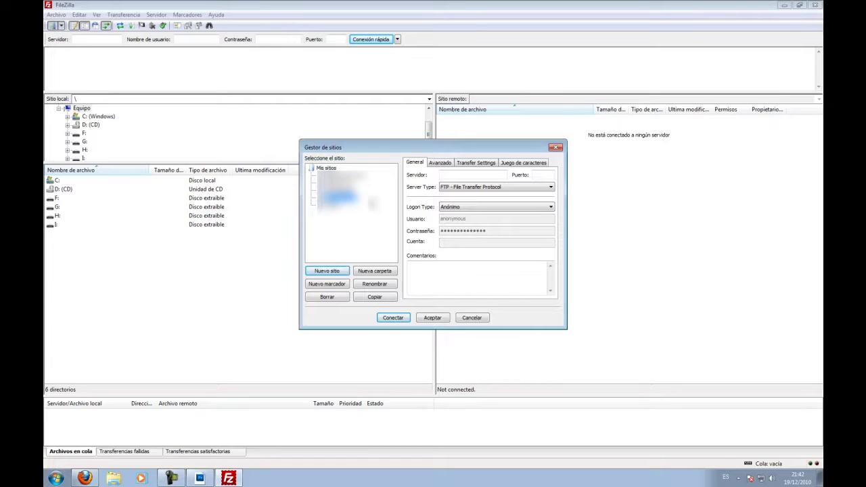
# - Set the new site's server to ftp.zobyhost.com, copied from the account details PDF, and its logon type to Normal
pyautogui.click(454, 174)
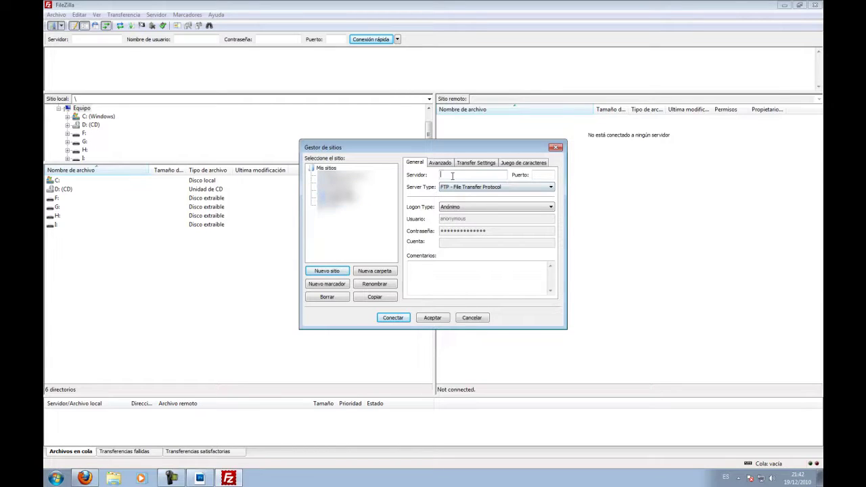
pyautogui.click(214, 482)
pyautogui.scroll(-1, 820, 149)
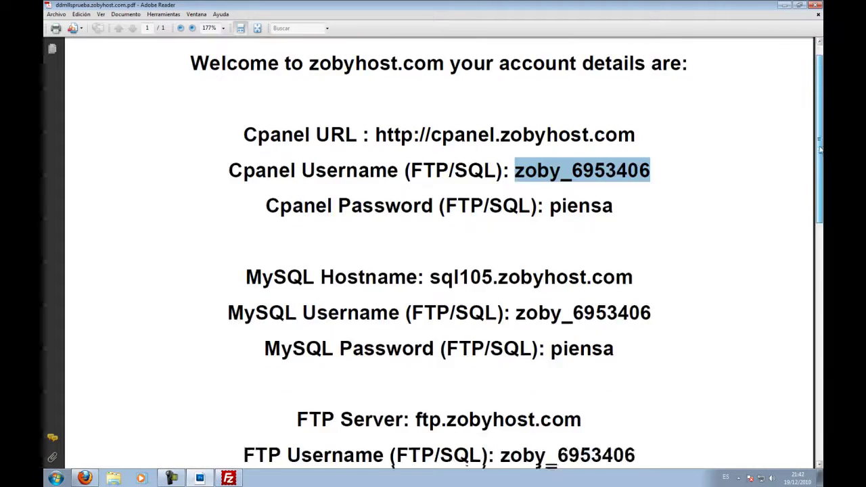
pyautogui.scroll(-6, 820, 149)
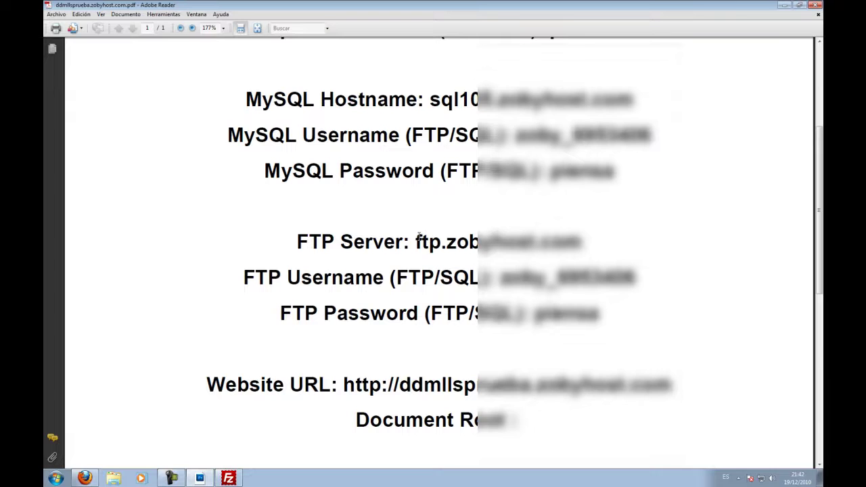
pyautogui.moveTo(417, 238); pyautogui.dragTo(586, 251)
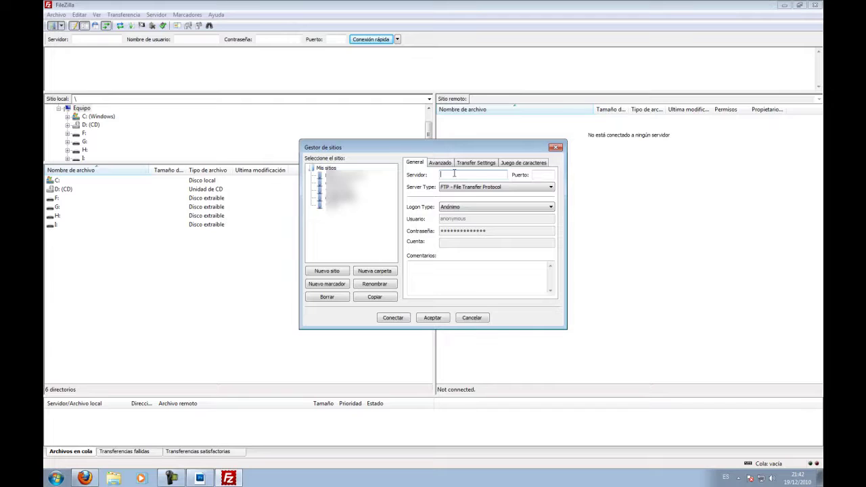
pyautogui.write('ftp.zobyhost.com')
pyautogui.click(486, 208)
pyautogui.click(477, 218)
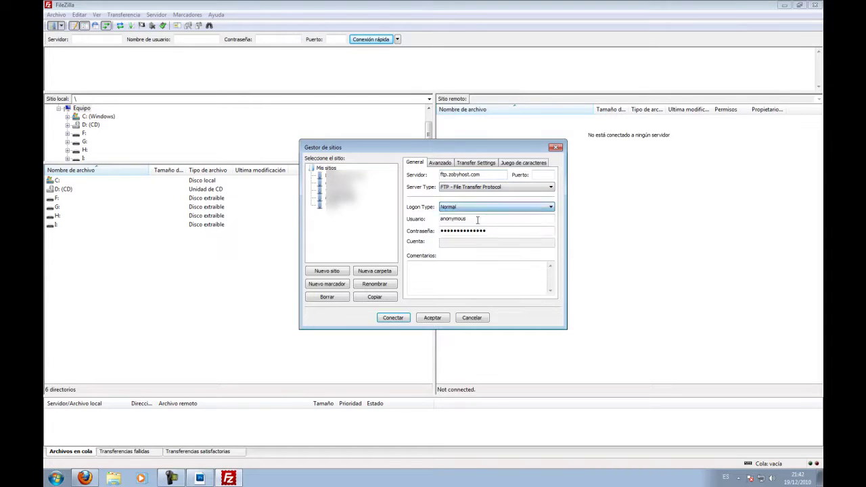
# - Copy the FTP username from the account details PDF and enter it as the new site's user in FileZilla
pyautogui.click(478, 219)
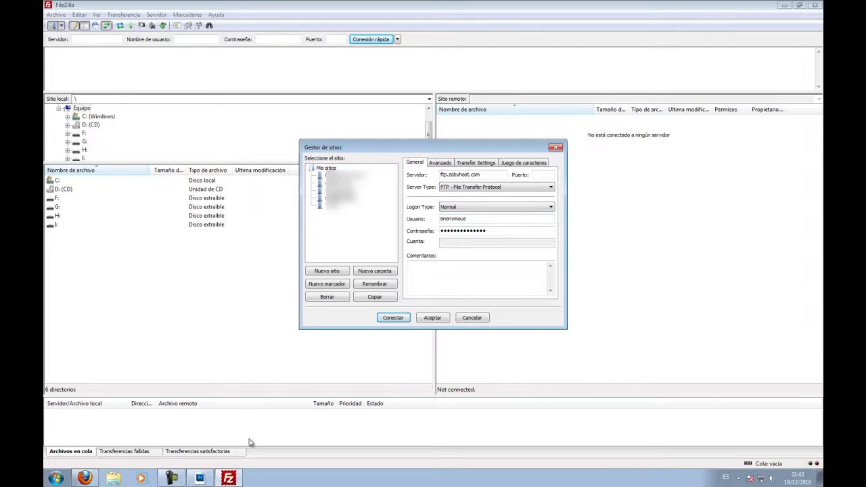
pyautogui.click(199, 479)
pyautogui.click(671, 278)
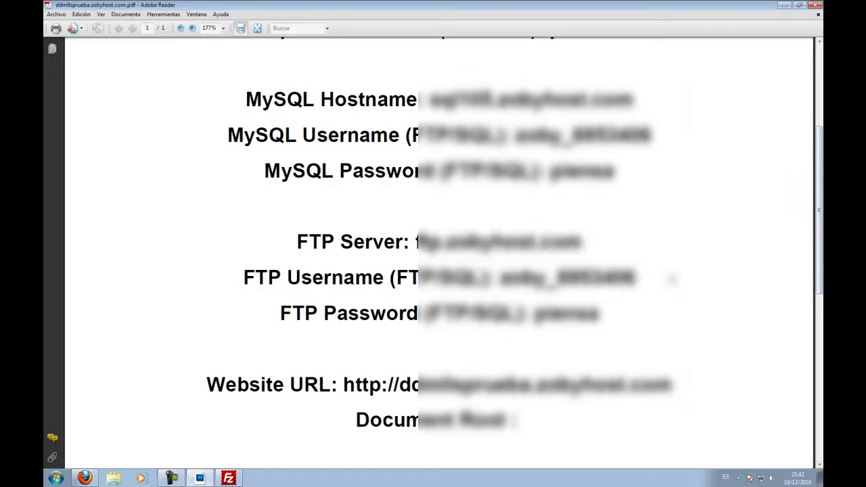
pyautogui.moveTo(505, 279); pyautogui.dragTo(640, 280)
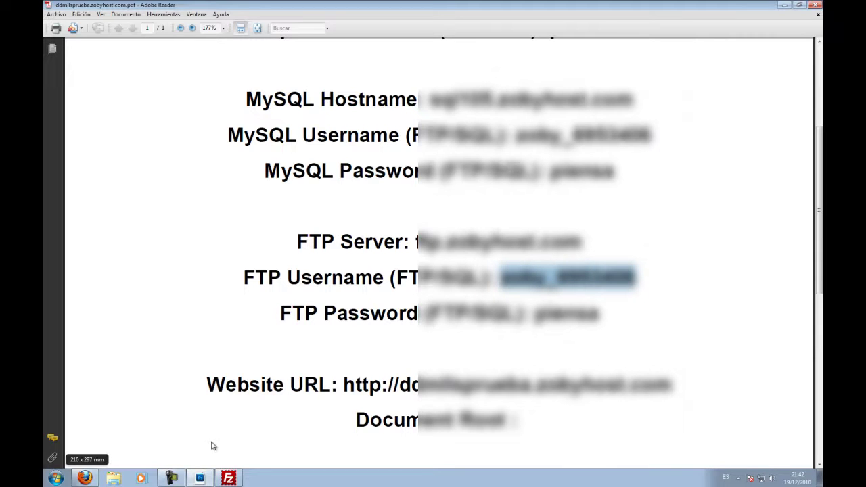
pyautogui.click(228, 479)
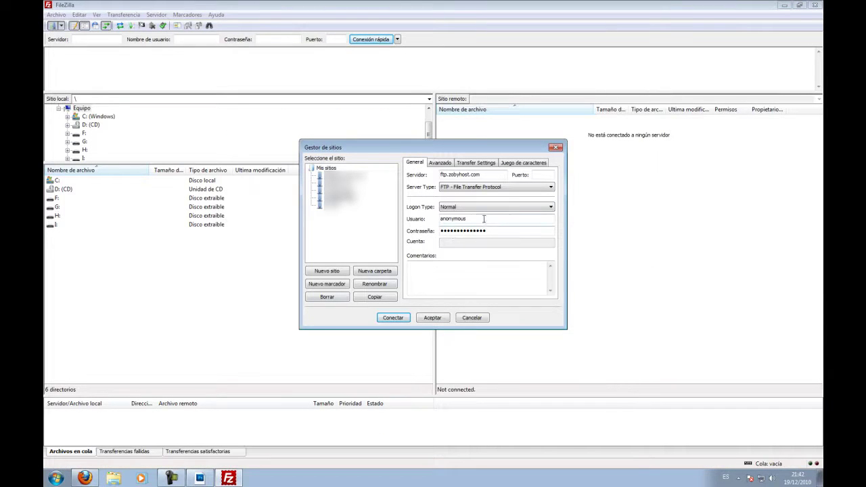
pyautogui.doubleClick(483, 218)
pyautogui.write('zoby_6953406')
# - Enter the FTP account password for the new site and connect to the server
pyautogui.press('Tab')
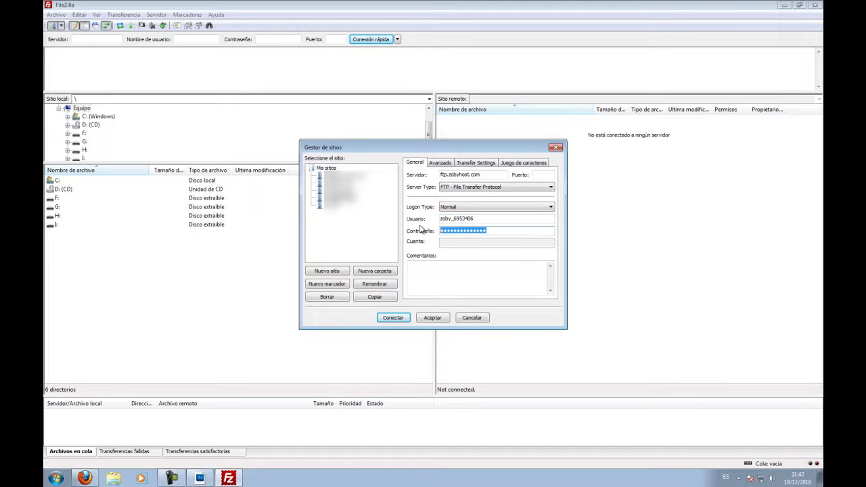
pyautogui.write('******')
pyautogui.click(392, 318)
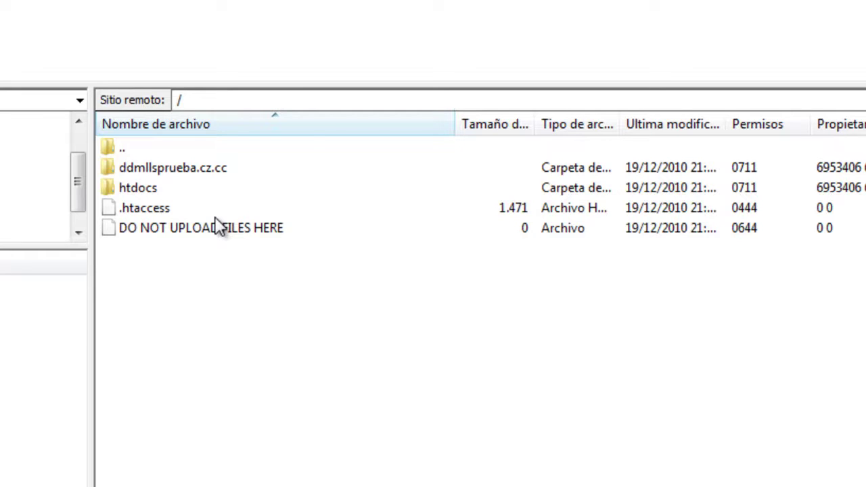
# - Look inside the htdocs folder of the remote root and return to the root directory
pyautogui.click(203, 170)
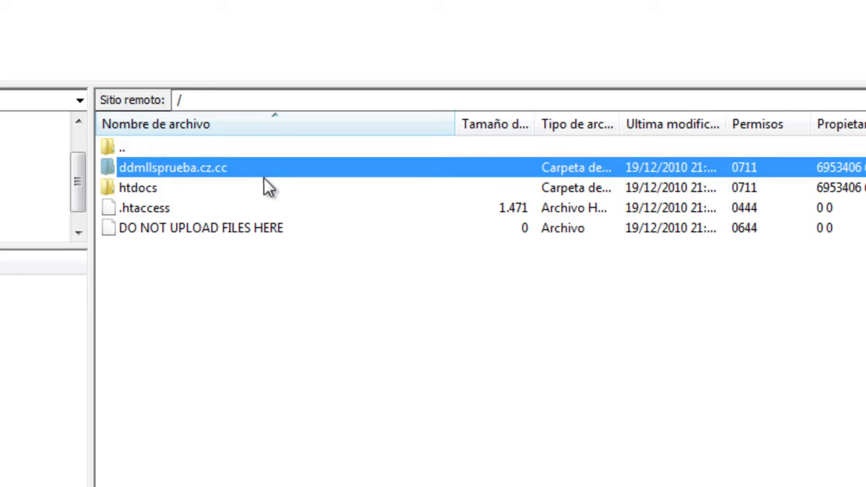
pyautogui.click(150, 190)
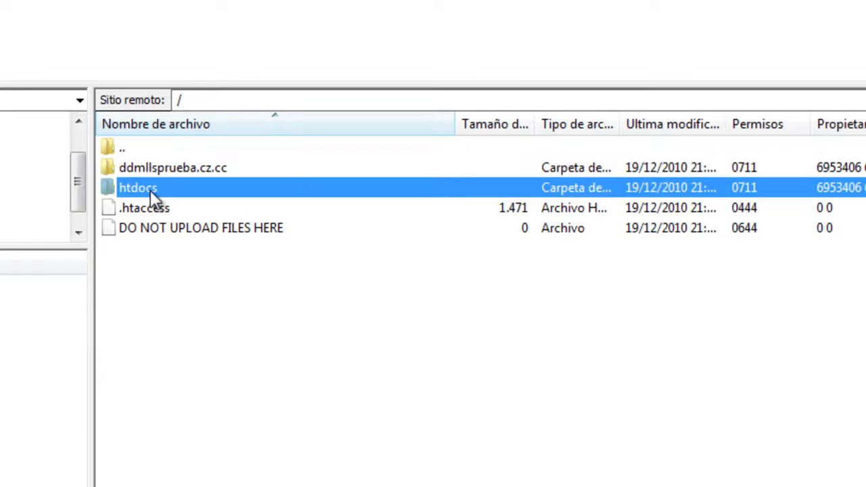
pyautogui.doubleClick(150, 191)
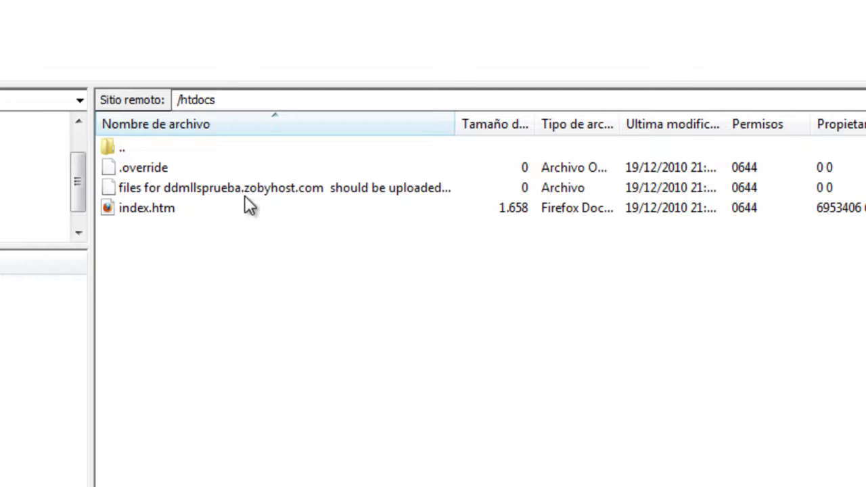
pyautogui.doubleClick(141, 149)
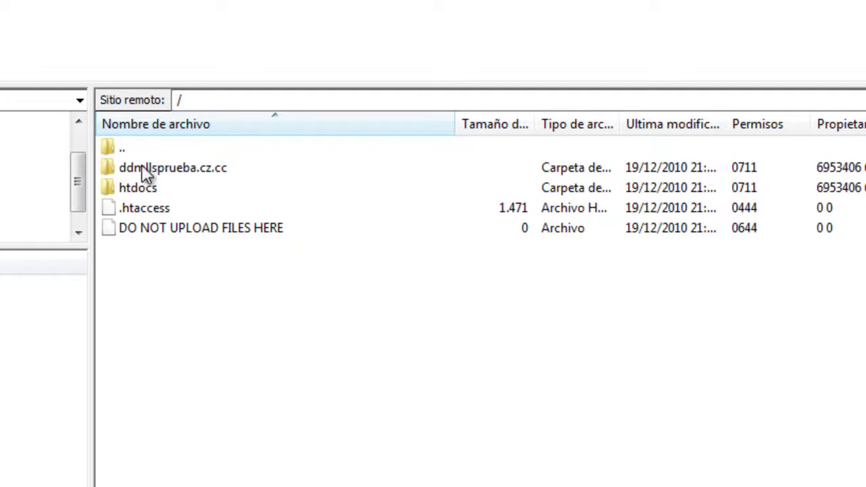
# - Open the htdocs folder inside the remote ddmllsprueba.cz.cc folder
pyautogui.click(217, 177)
pyautogui.doubleClick(208, 170)
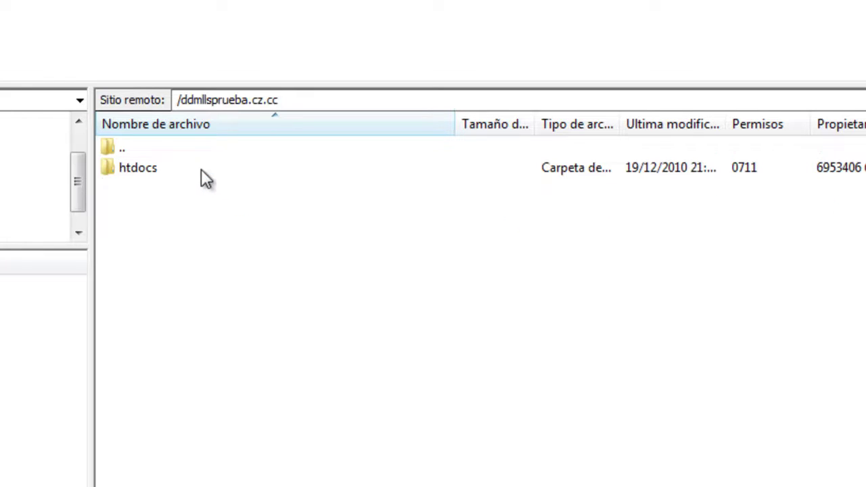
pyautogui.click(142, 173)
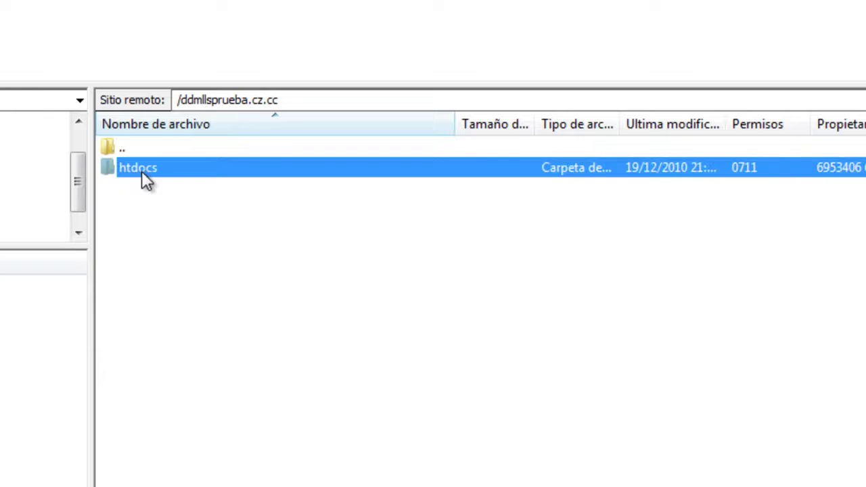
pyautogui.doubleClick(141, 170)
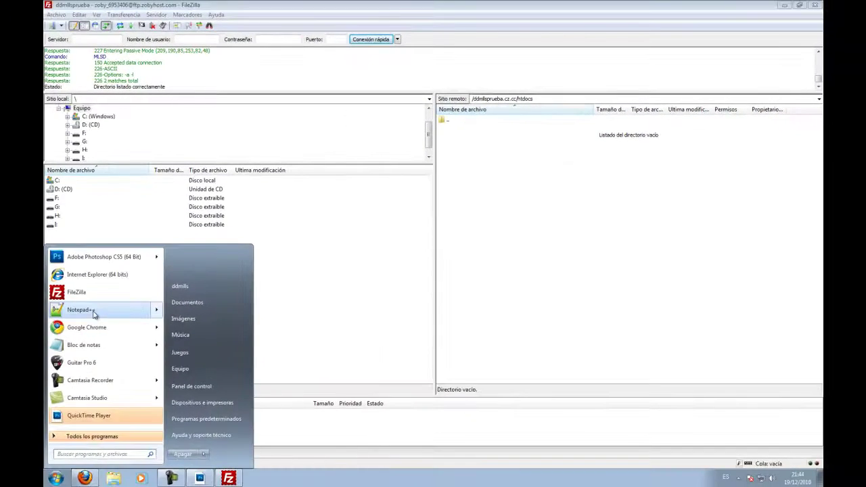
# - Launch Notepad++ and write "Hola esto es ddmllsprueba.cz.cc" in the new document
pyautogui.click(94, 310)
pyautogui.write('H')
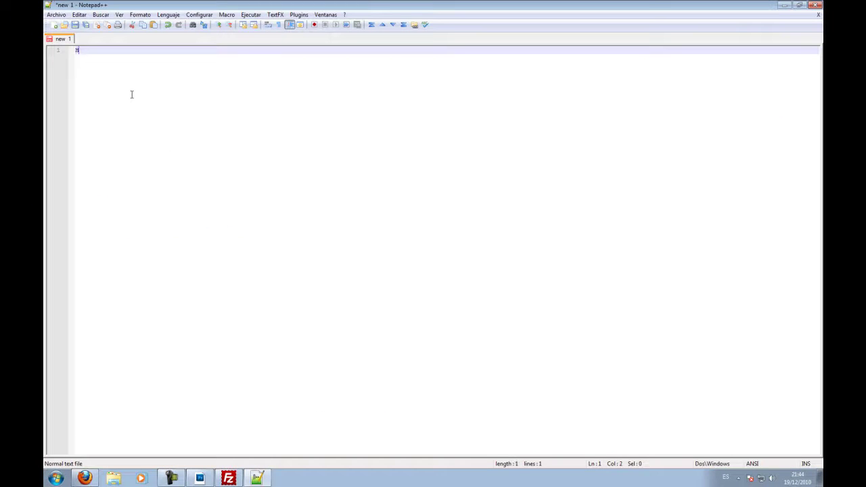
pyautogui.write('ola esto es ddmllsprueba')
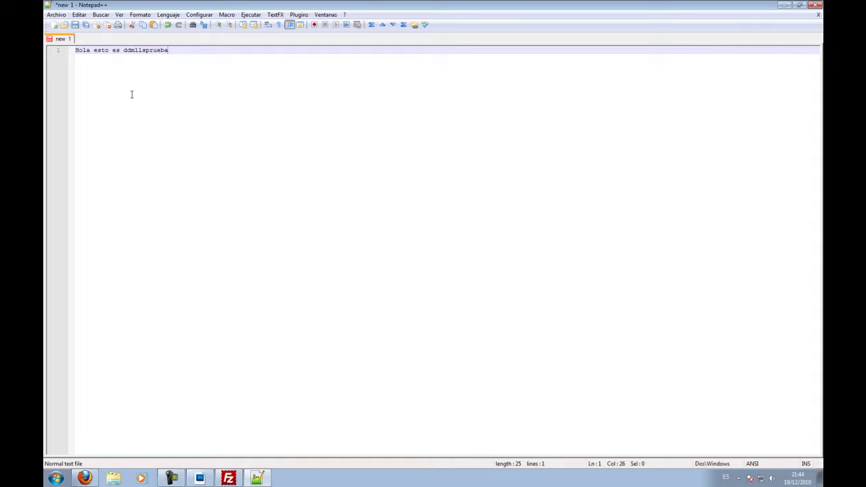
pyautogui.write('.cz.cc')
# - Save the document to the desktop (Escritorio) as index.html
pyautogui.click(75, 25)
pyautogui.click(310, 251)
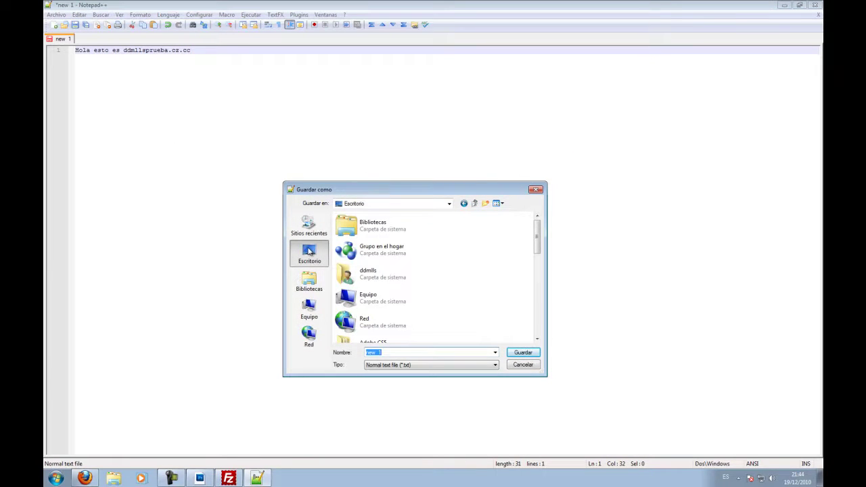
pyautogui.write('index.html')
pyautogui.press('Return')
# - Switch to FileZilla, show the local Desktop folder and upload index.html to /ddmllsprueba.cz.cc/htdocs
pyautogui.click(228, 479)
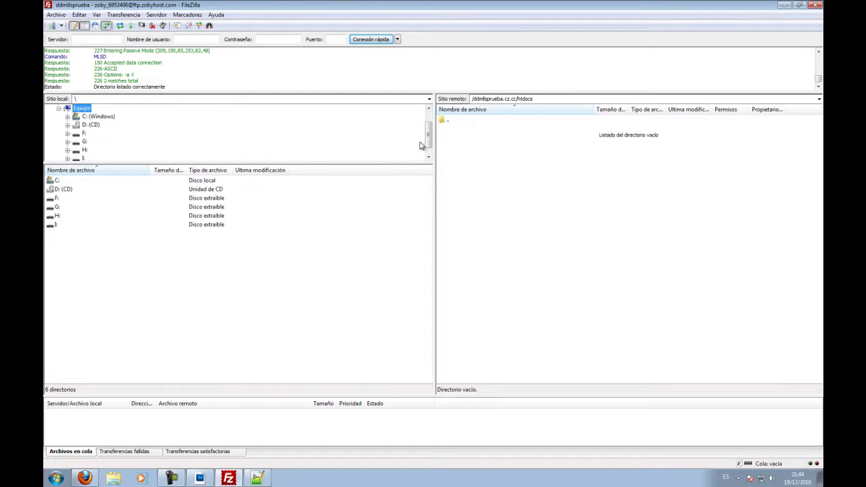
pyautogui.moveTo(426, 127); pyautogui.dragTo(431, 106)
pyautogui.click(76, 108)
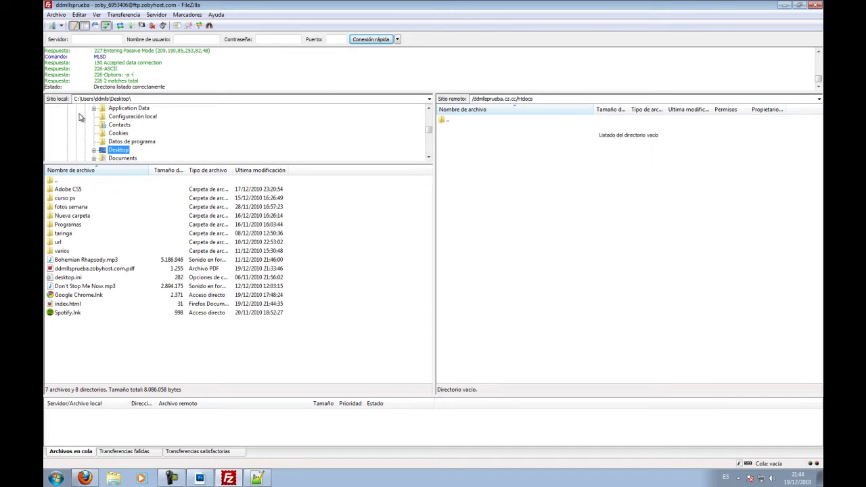
pyautogui.doubleClick(67, 304)
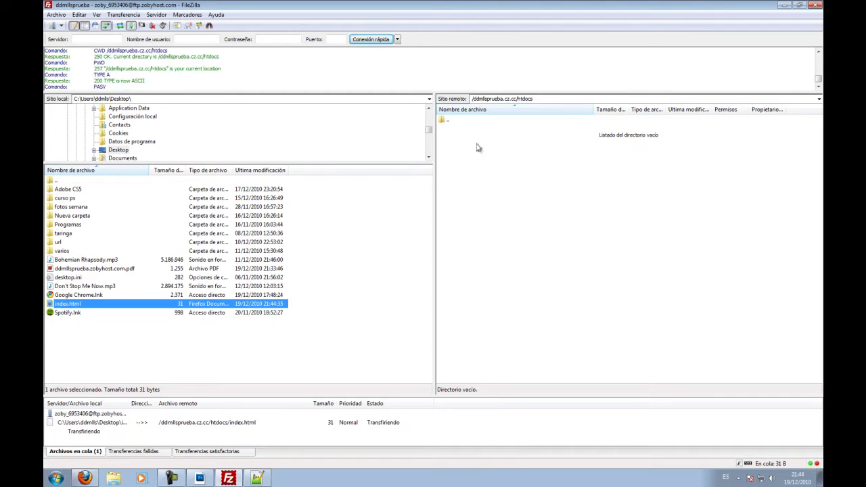
# - Switch to Firefox, load ddmllsprueba.cz.cc in a new tab and check the text on the page
pyautogui.click(85, 479)
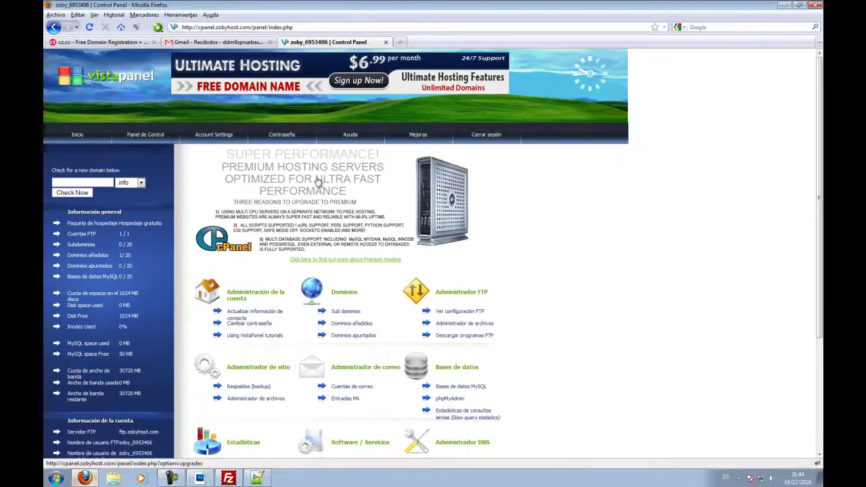
pyautogui.click(402, 42)
pyautogui.write('ddmlls')
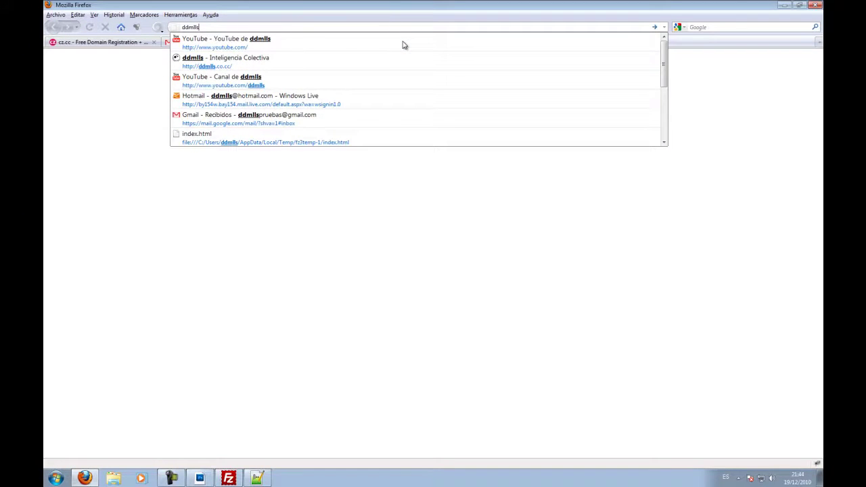
pyautogui.write('prueba.cz.cc')
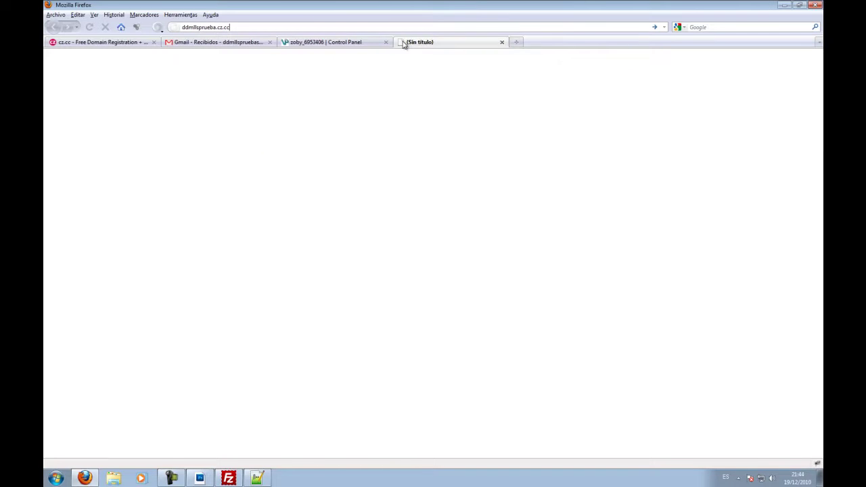
pyautogui.press('Return')
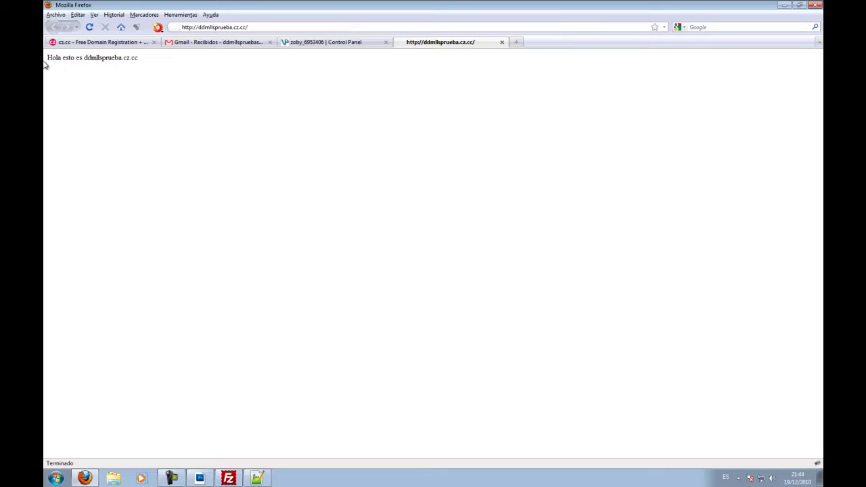
pyautogui.moveTo(47, 56); pyautogui.dragTo(169, 67)
pyautogui.click(170, 68)
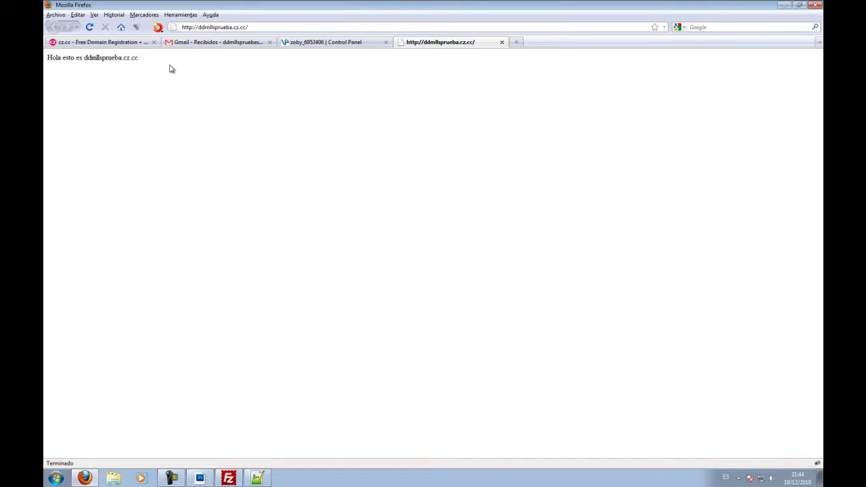